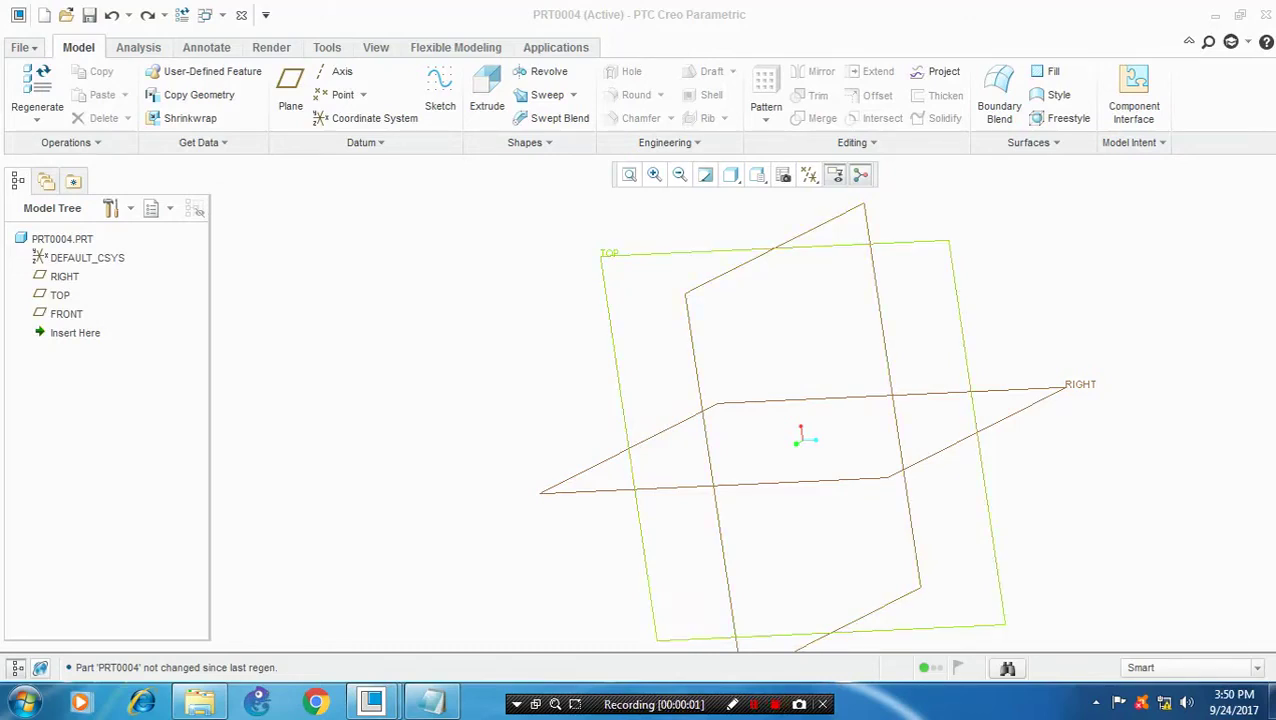
- Draw a circle centred on the origin in a new sketch on the TOP plane
left_click(949, 256)
left_click(440, 95)
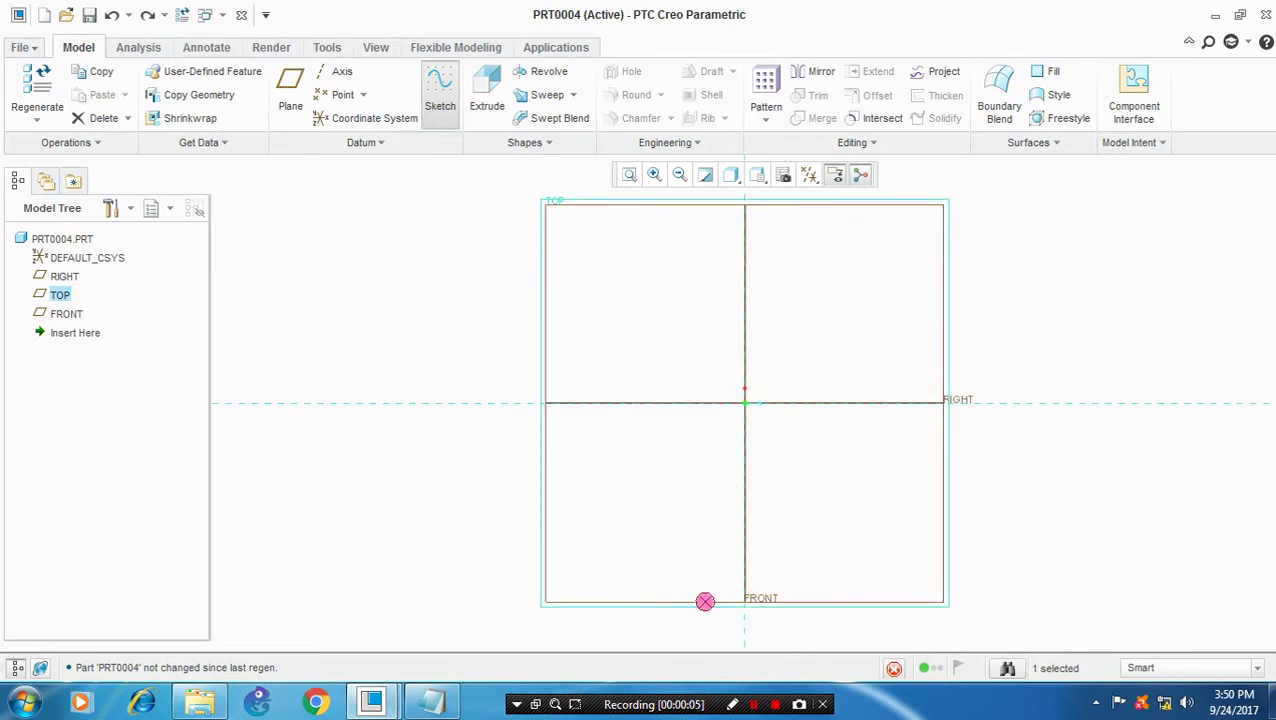
left_click(395, 118)
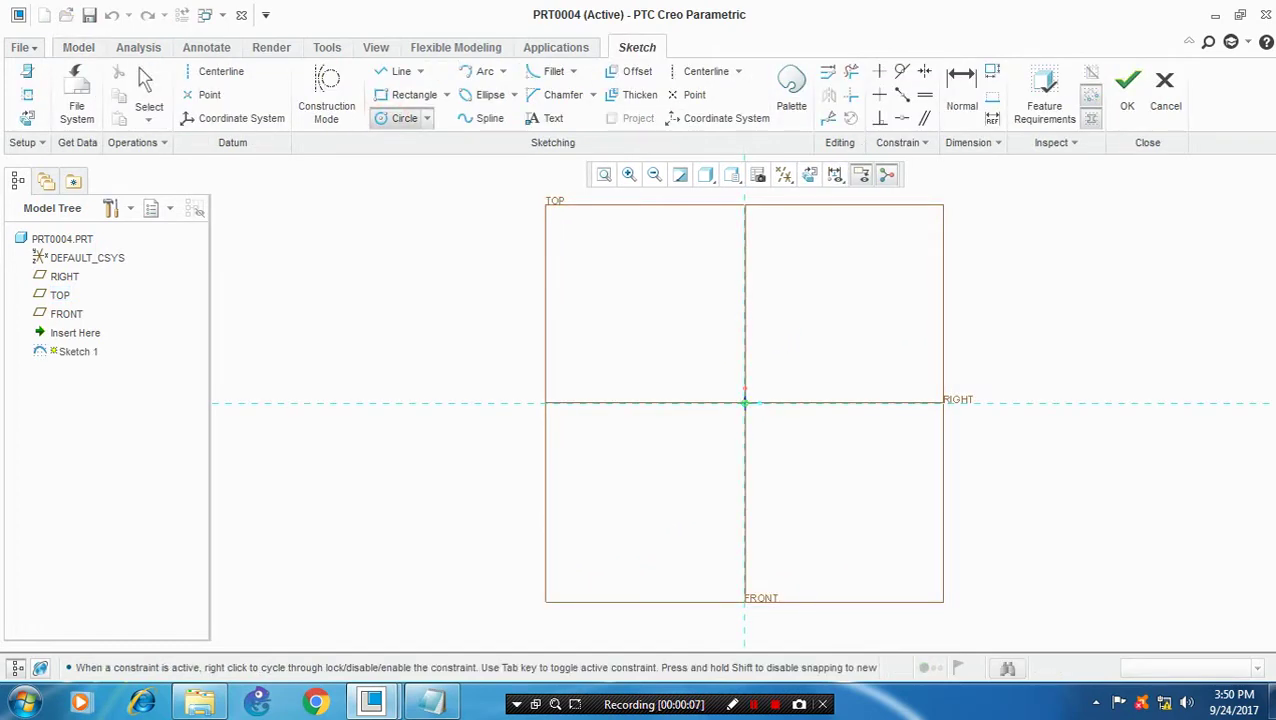
left_click(745, 402)
left_click(762, 541)
middle_click(762, 541)
- Set the circle's diameter to 350 and finish the sketch
left_click(1044, 100)
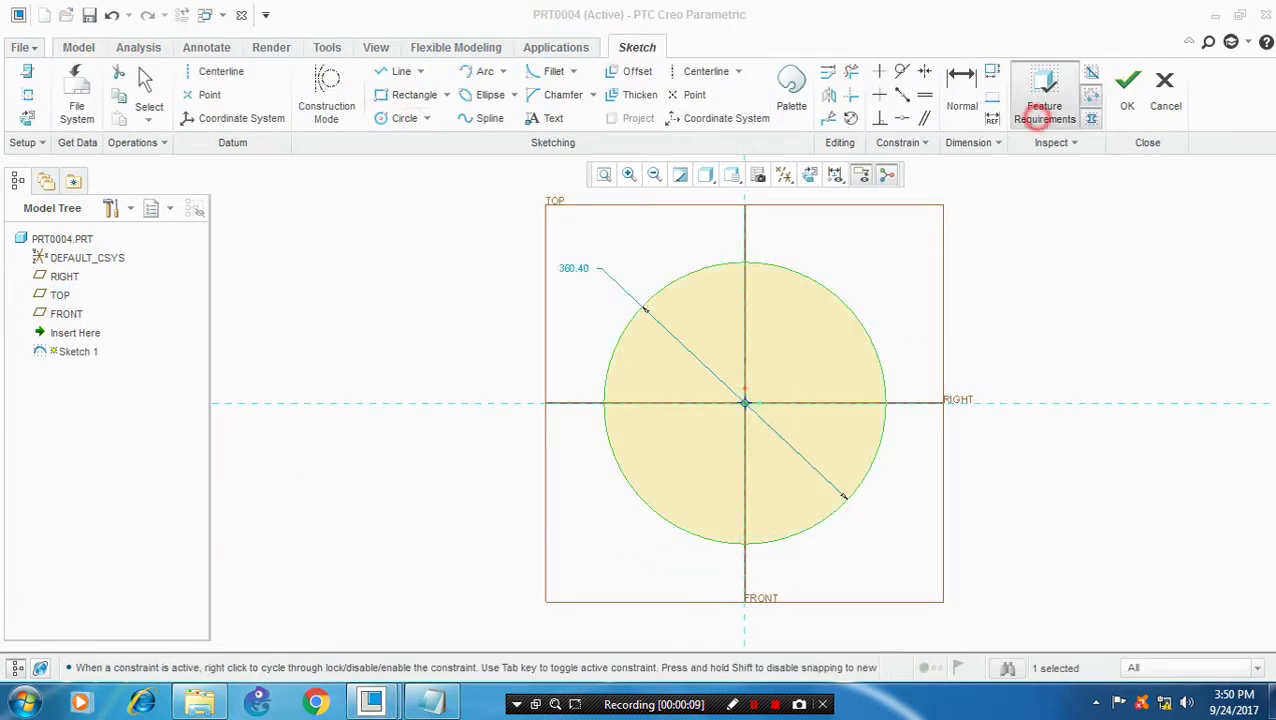
left_click(632, 423)
double_click(575, 264)
type("350")
key("Return")
left_click(1127, 88)
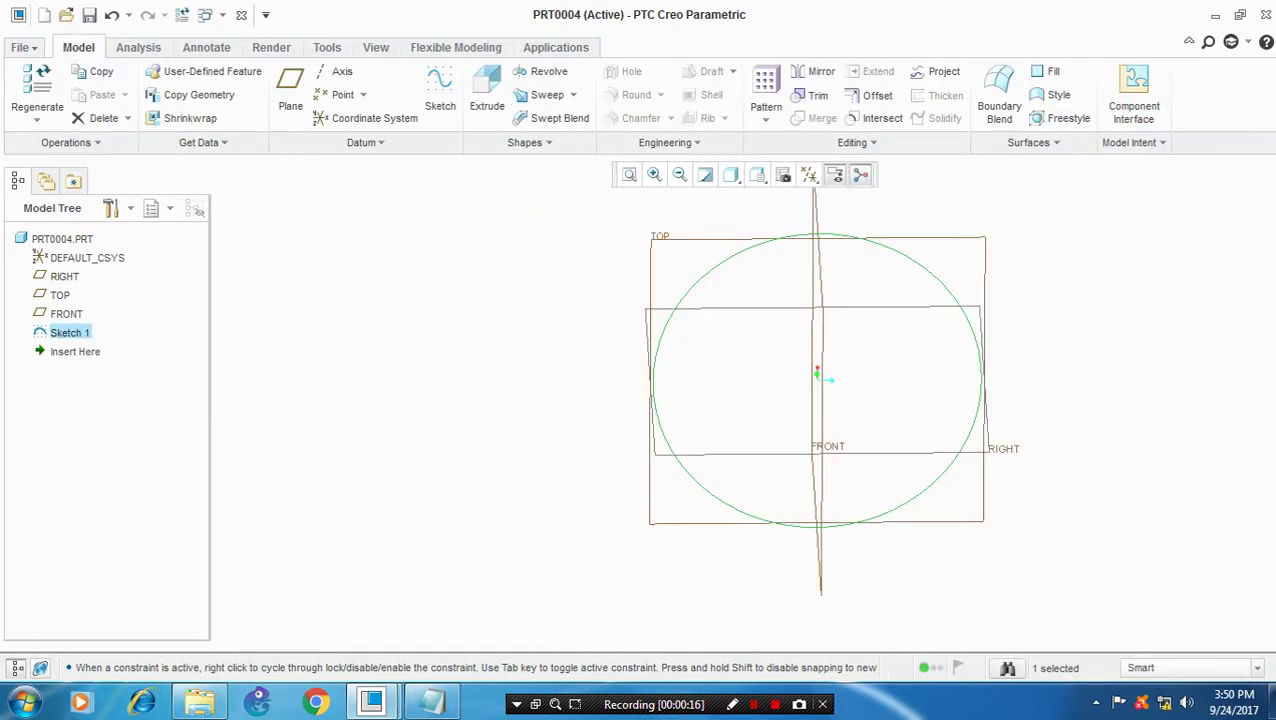
- Start a sweep along the circle and sketch a section circle at the path start
left_click(575, 95)
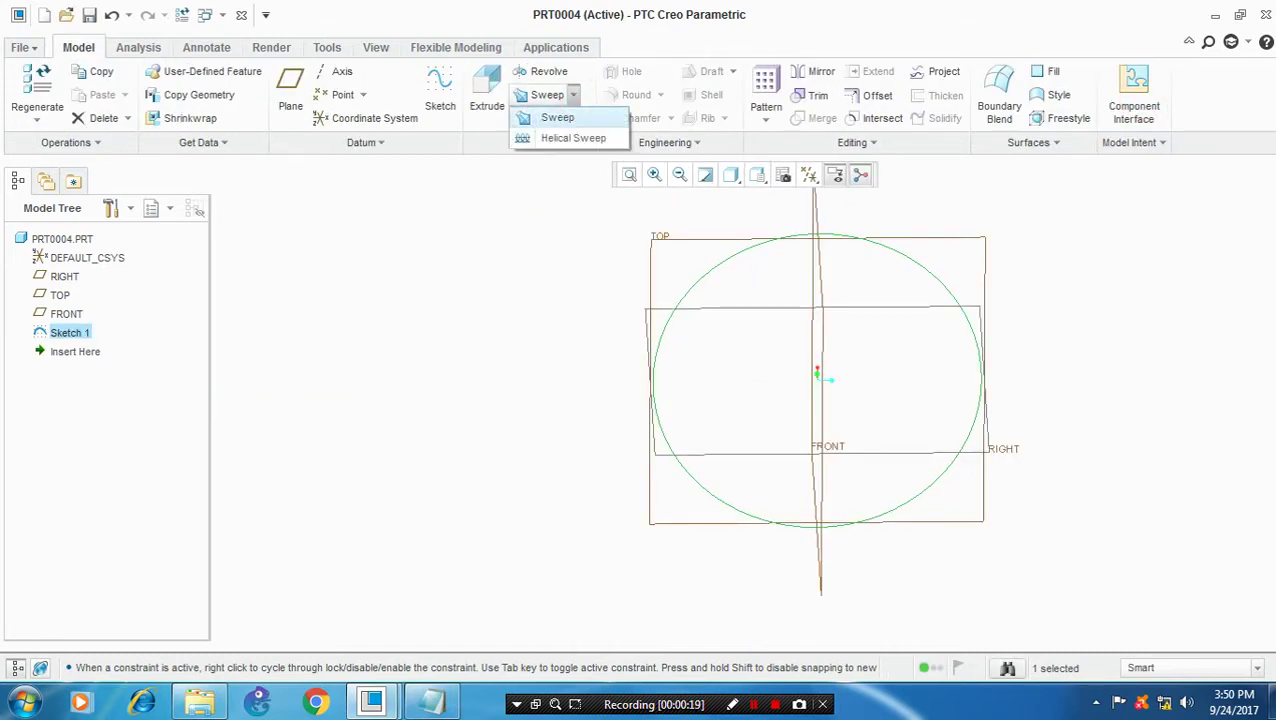
left_click(578, 115)
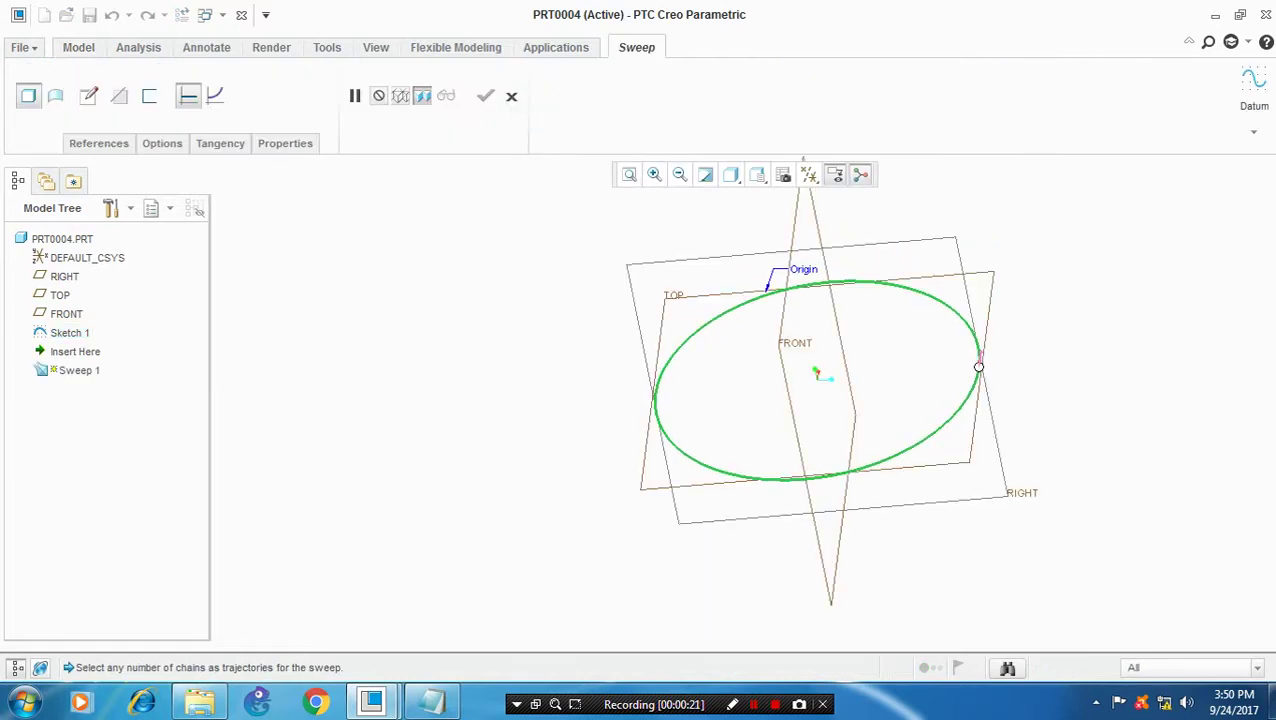
left_click(89, 97)
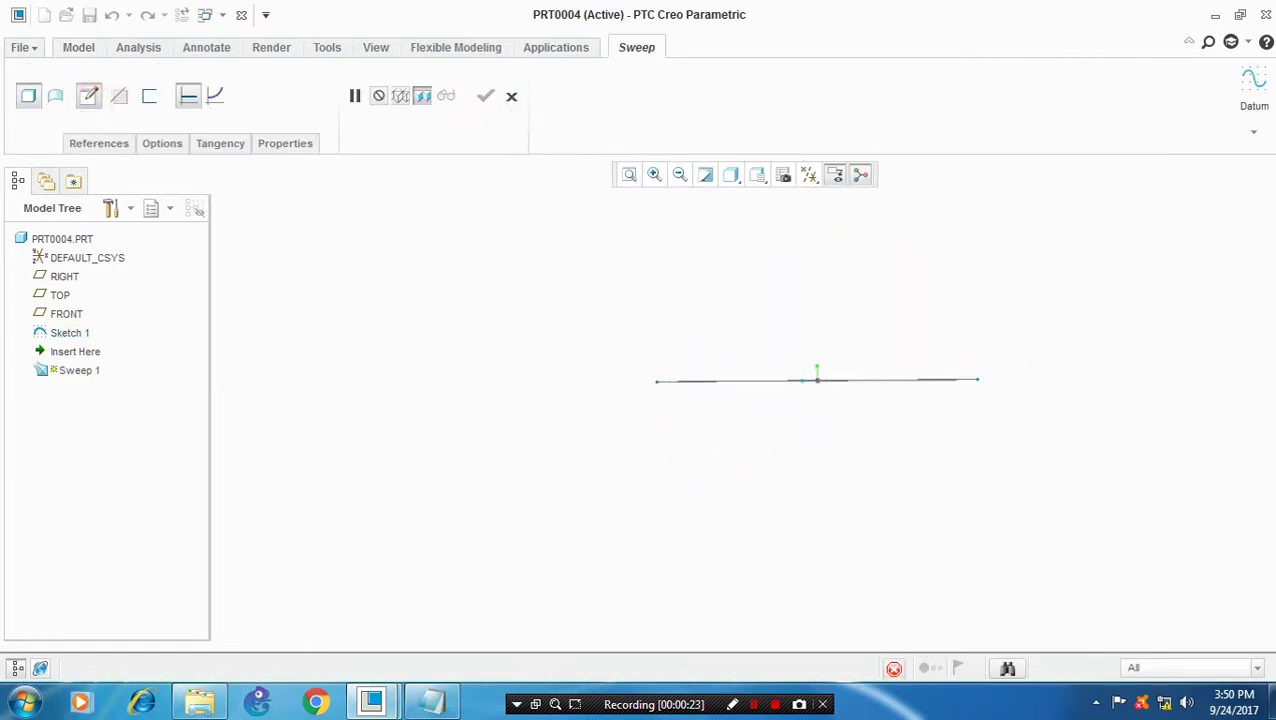
left_click(398, 118)
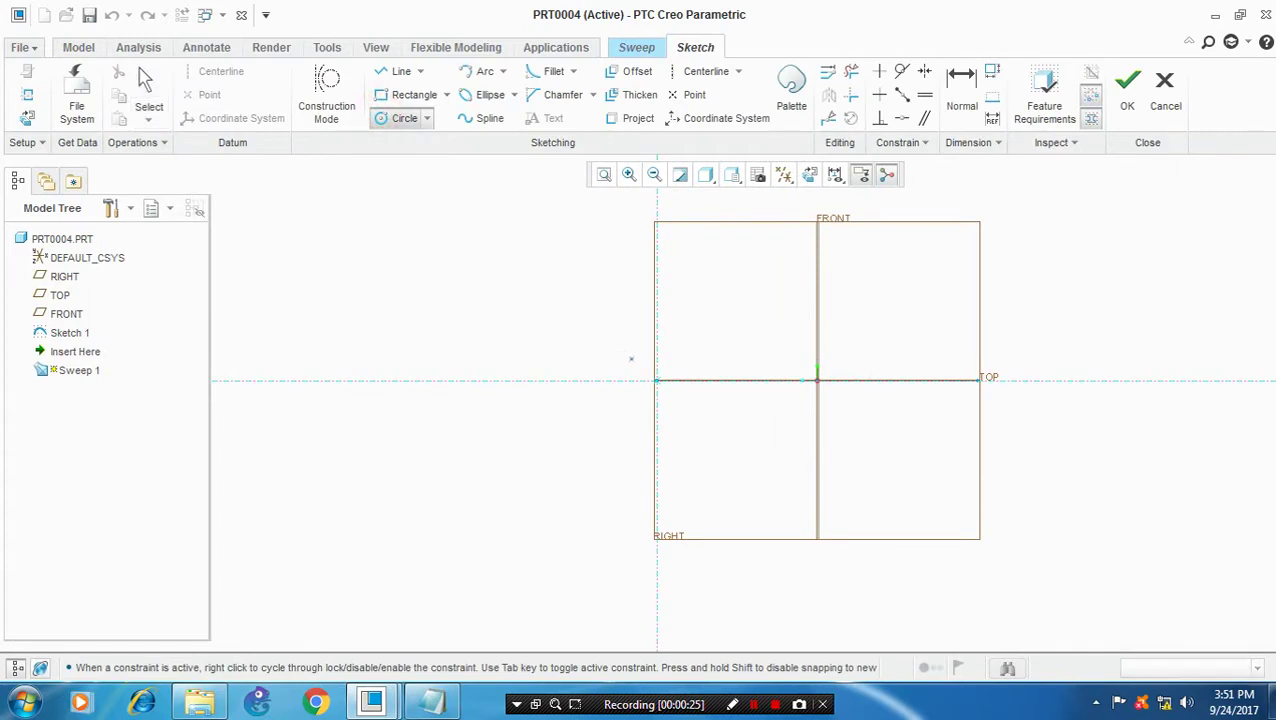
left_click(657, 379)
left_click(658, 414)
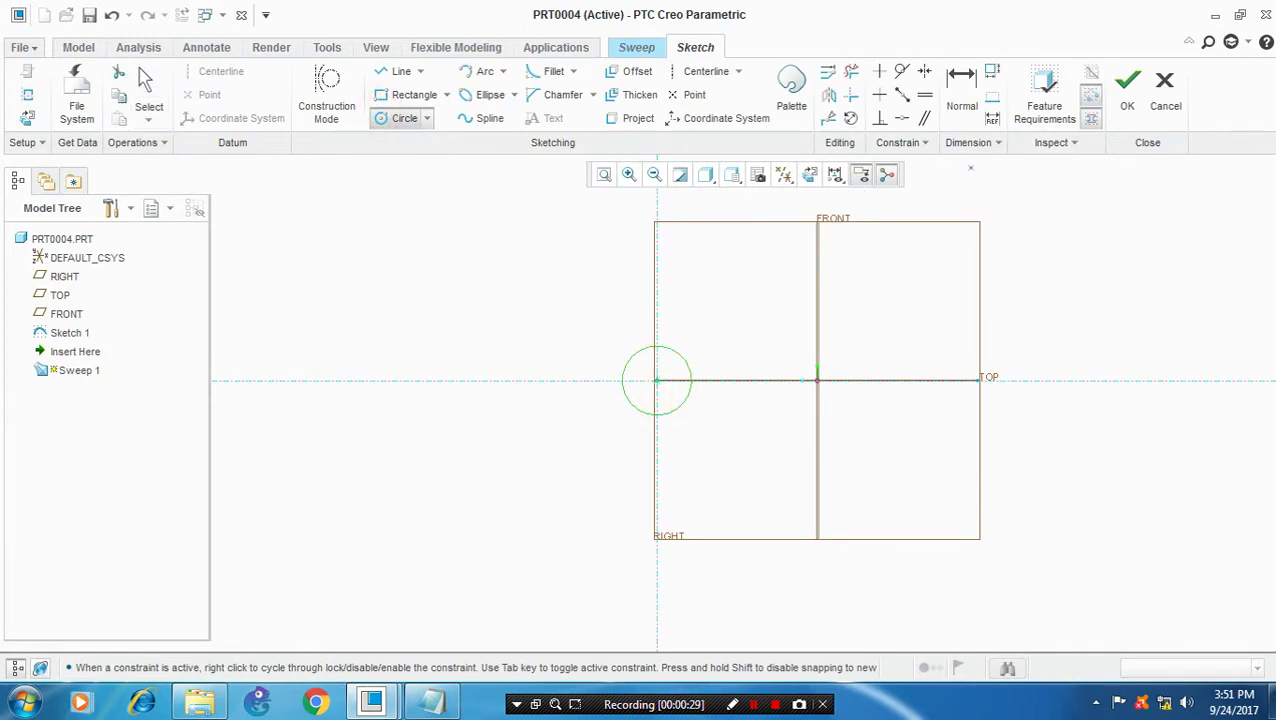
left_click(1046, 95)
left_click(629, 421)
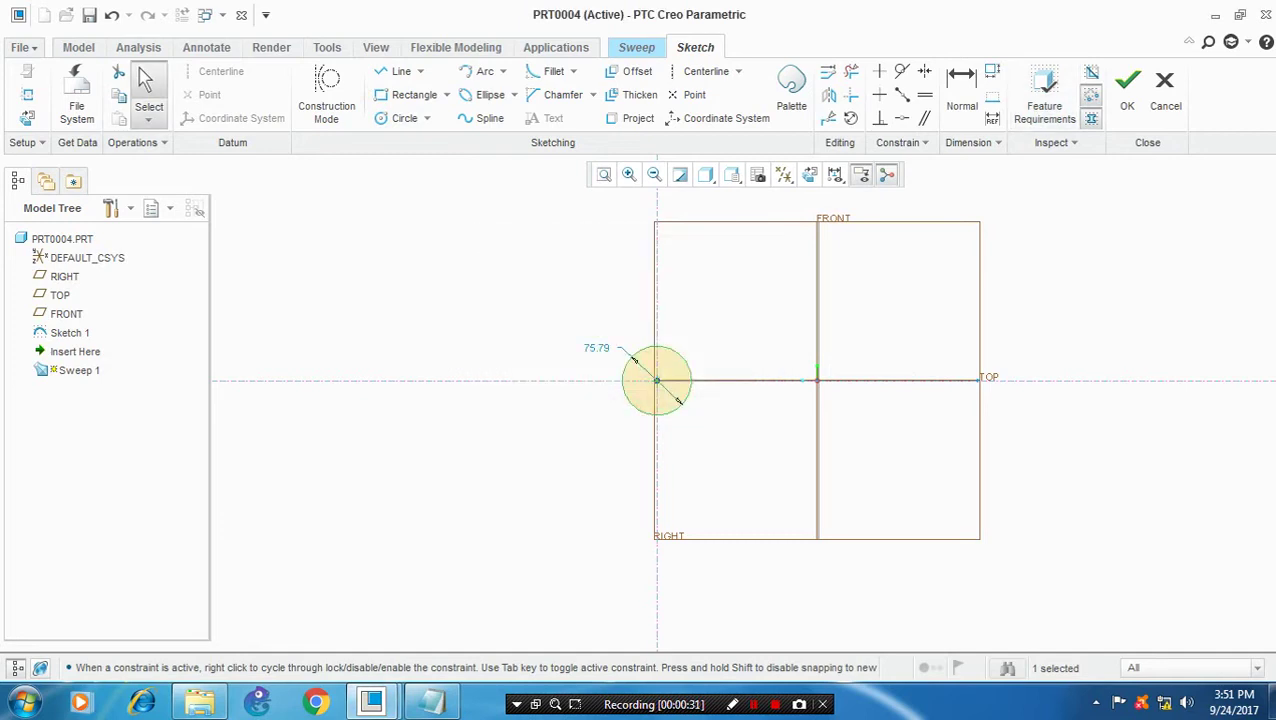
- Set the section circle diameter to 70 and complete the torus sweep
double_click(596, 348)
type("70")
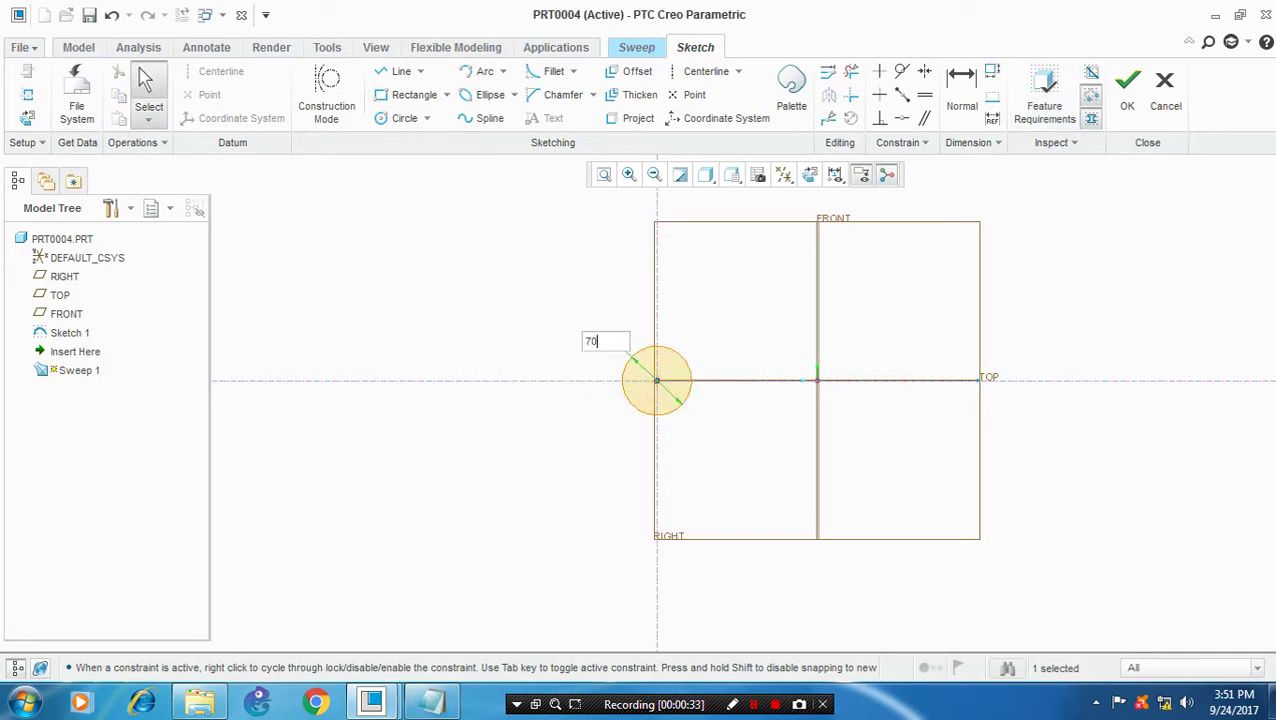
key("Return")
left_click(1127, 88)
left_click(485, 96)
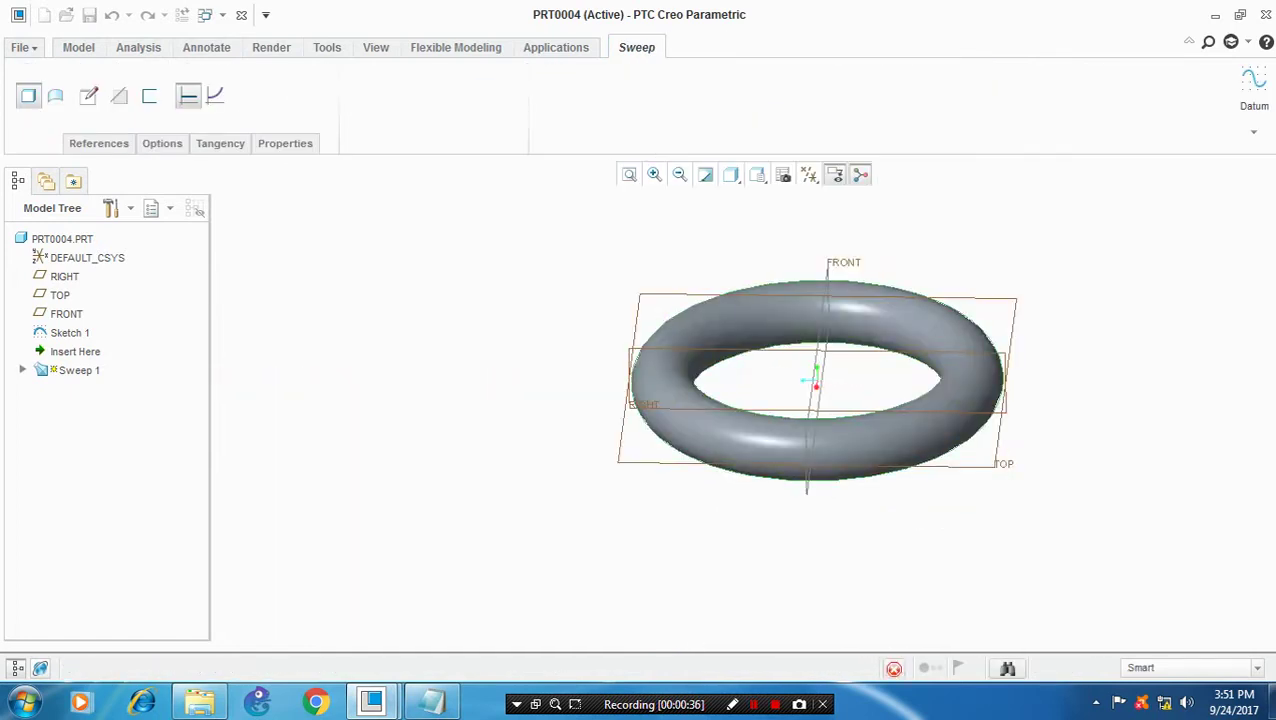
- Redefine Sweep 1's section circle from 70 to 65 diameter and accept the sweep
right_click(88, 351)
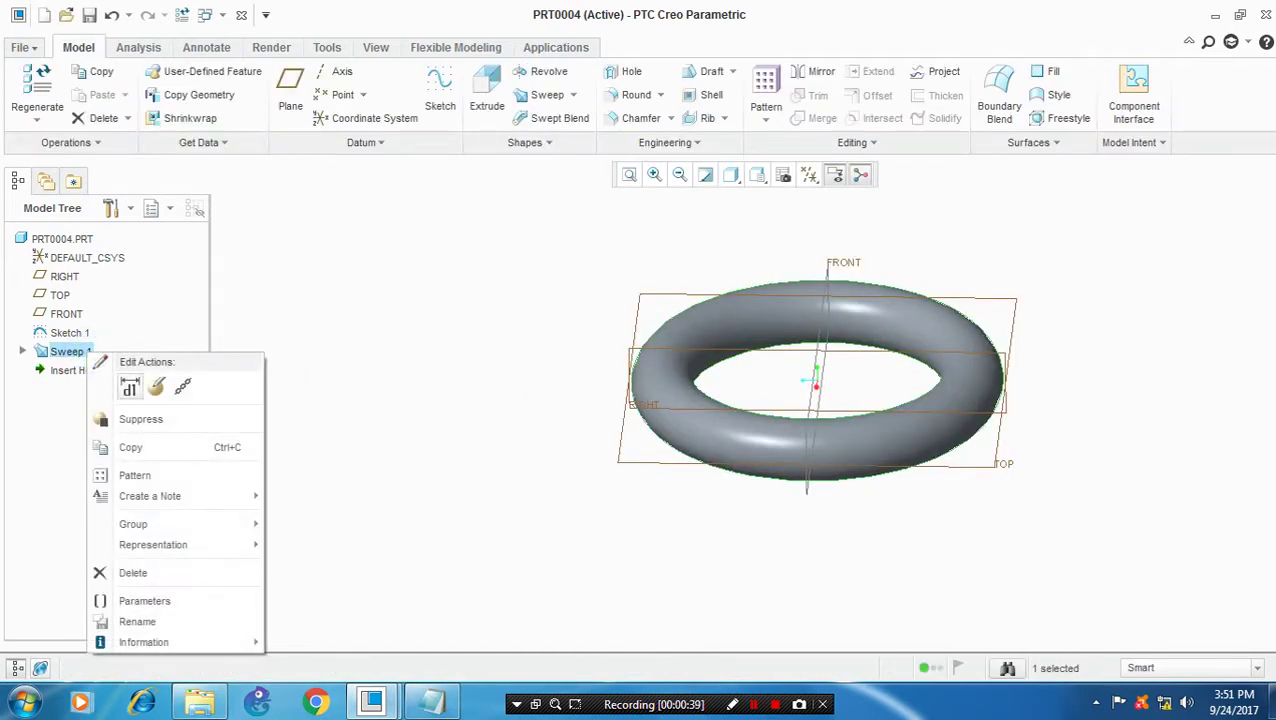
left_click(145, 387)
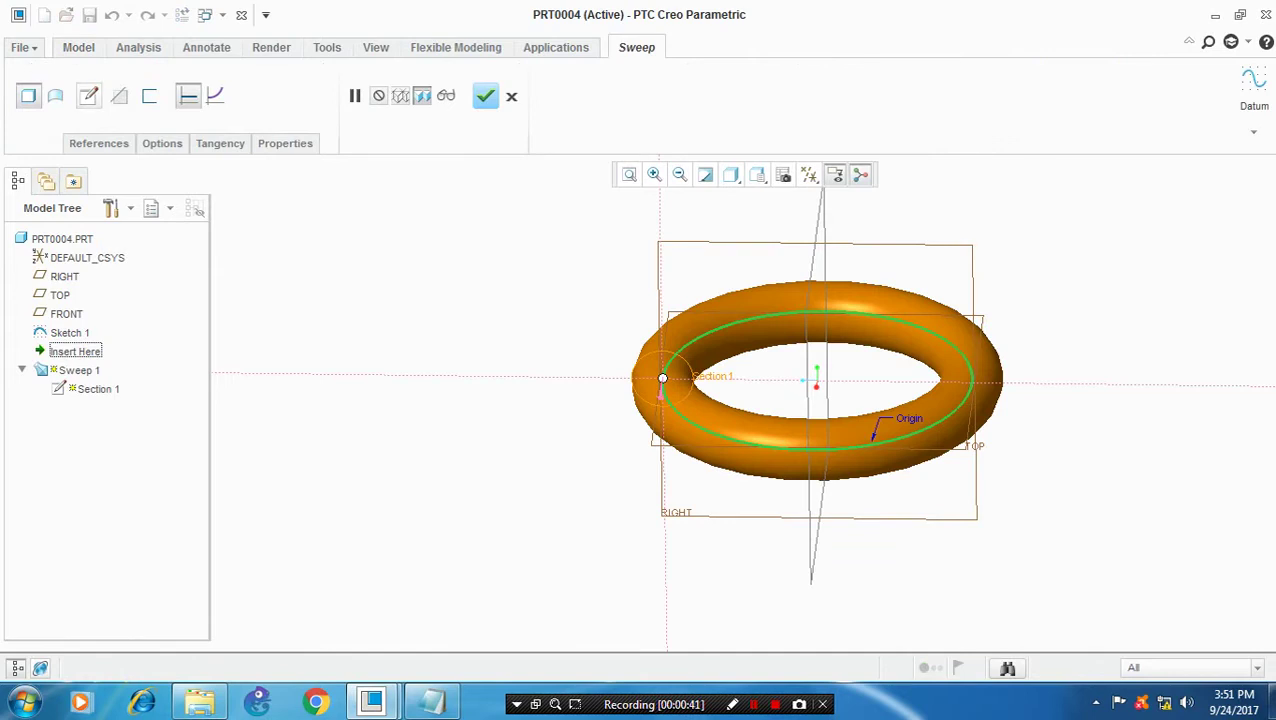
left_click(88, 96)
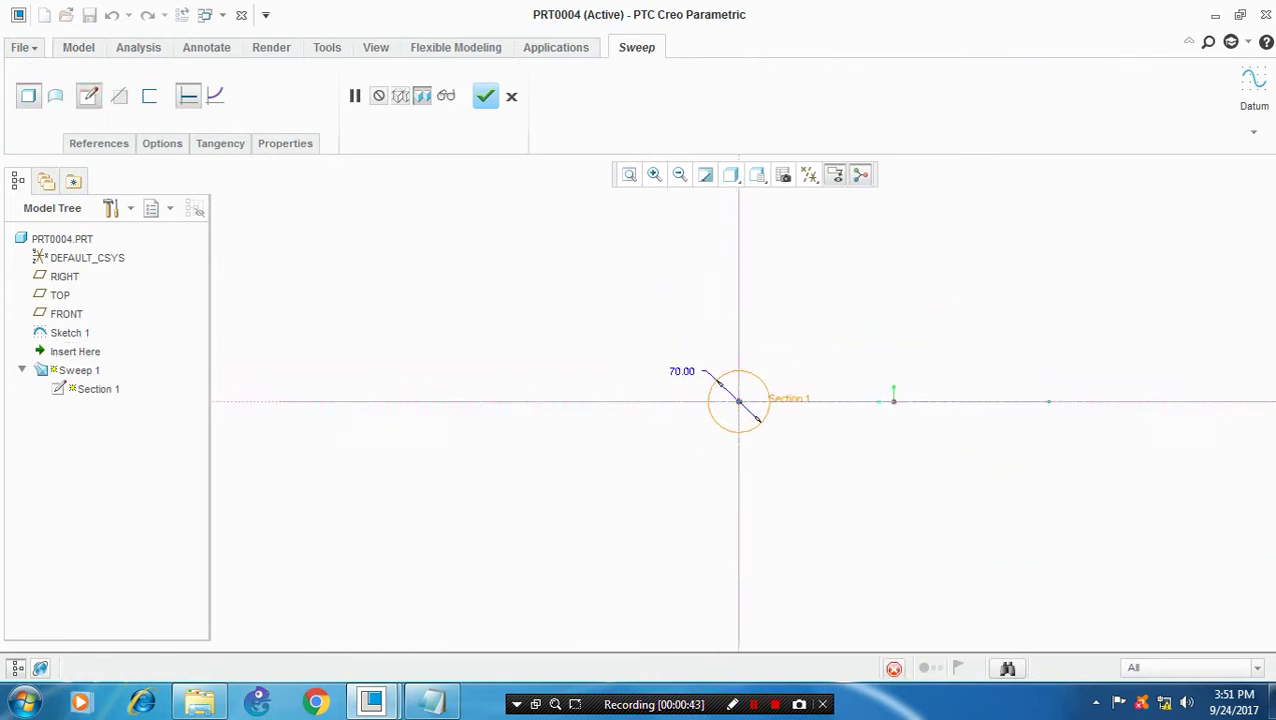
double_click(687, 367)
type("65")
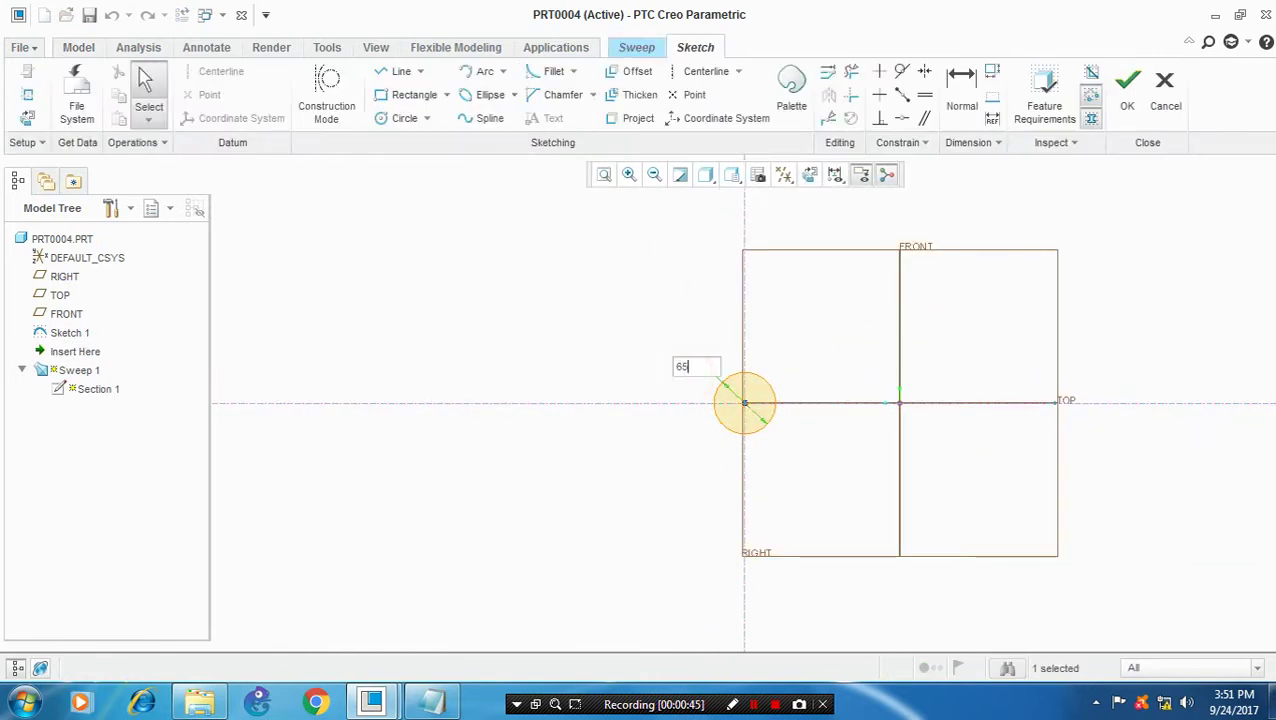
key("Return")
left_click(1127, 90)
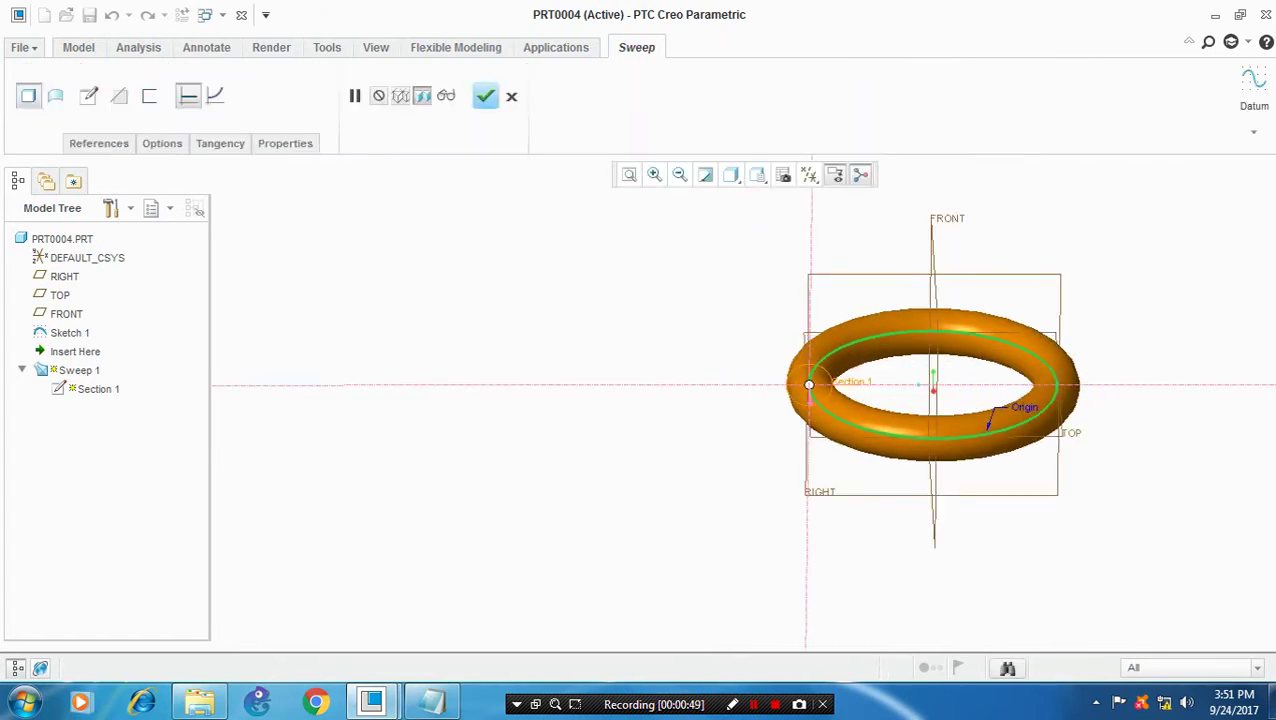
left_click(485, 96)
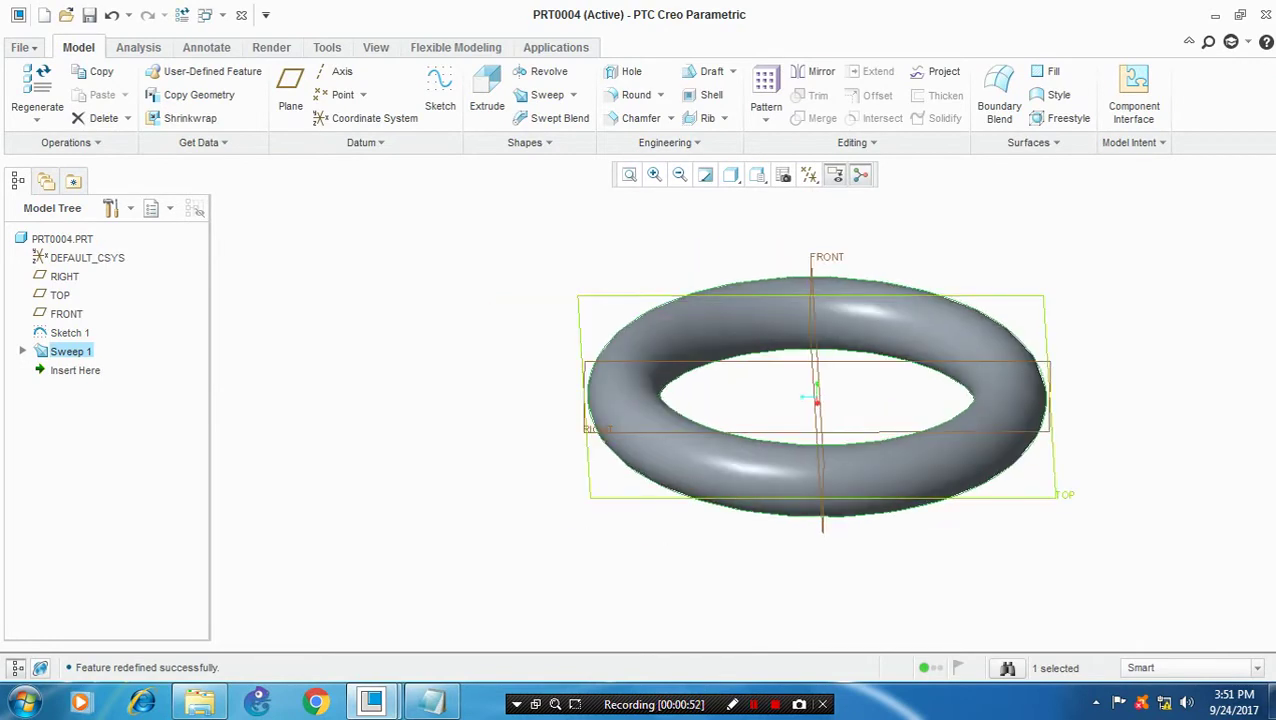
middle_click_drag(800, 400, 860, 400)
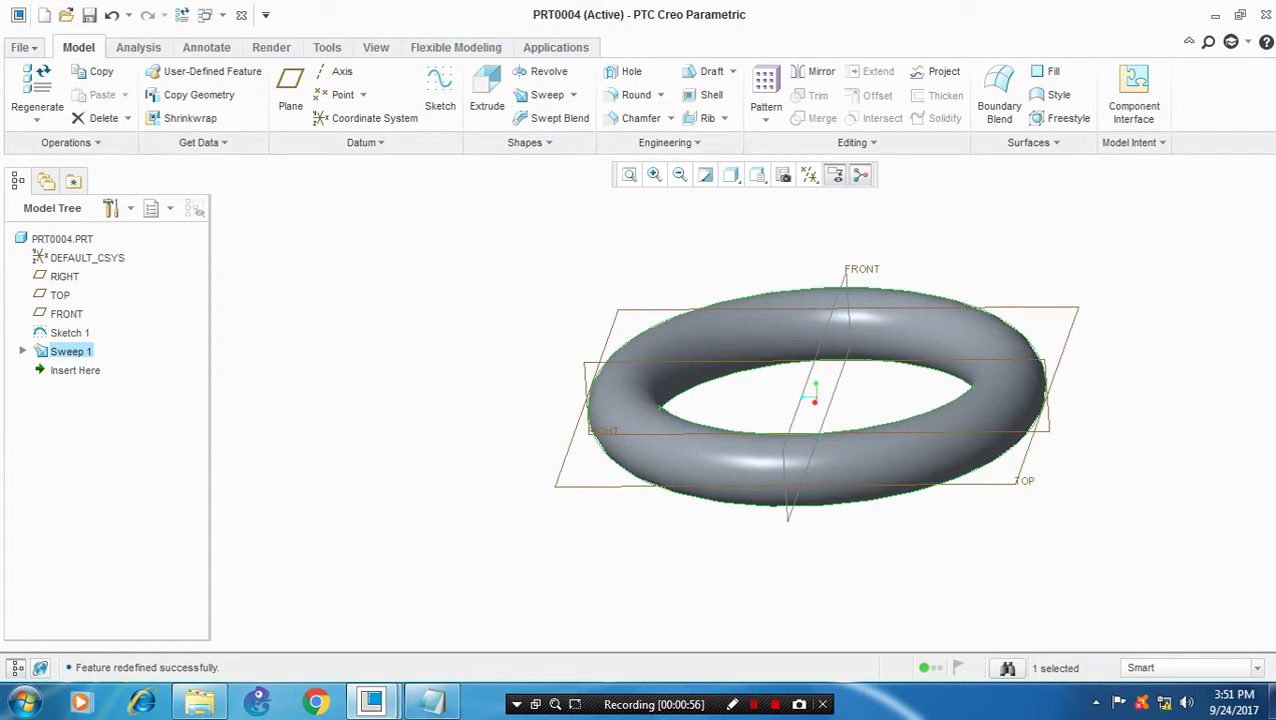
- Sketch a centerline and a closed stepped hub profile on the RIGHT plane
left_click(1046, 424)
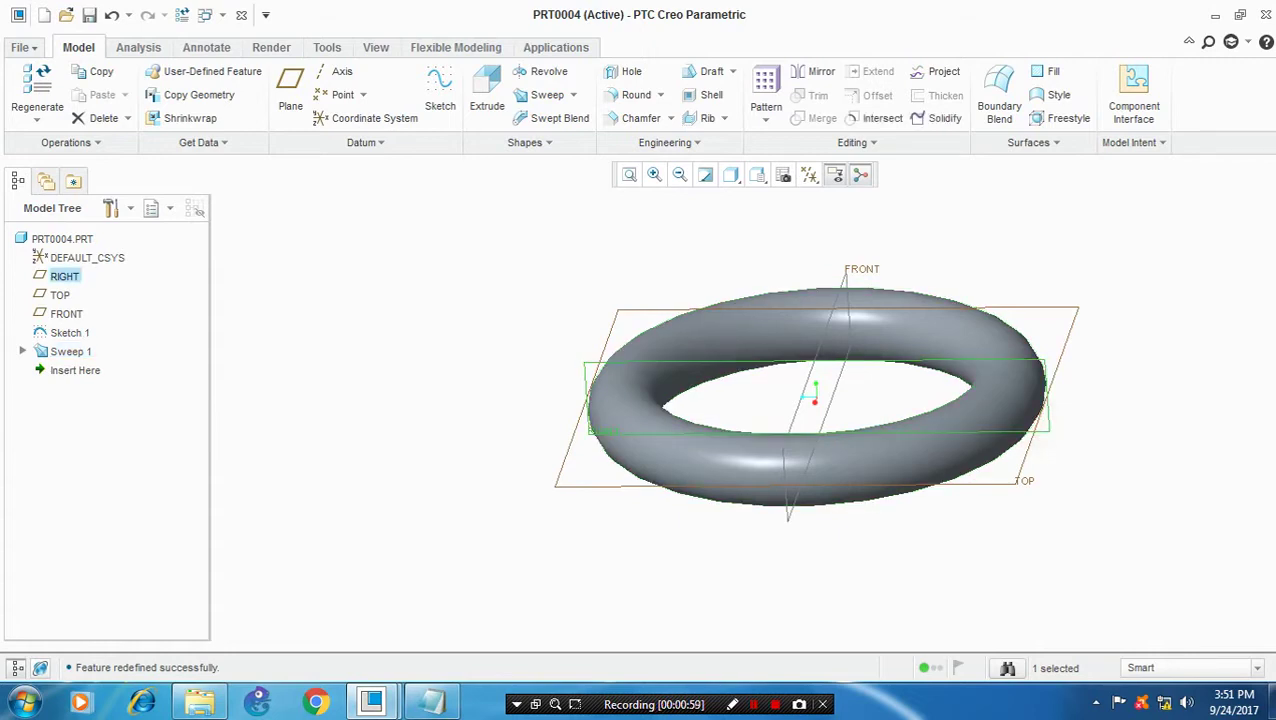
left_click(440, 100)
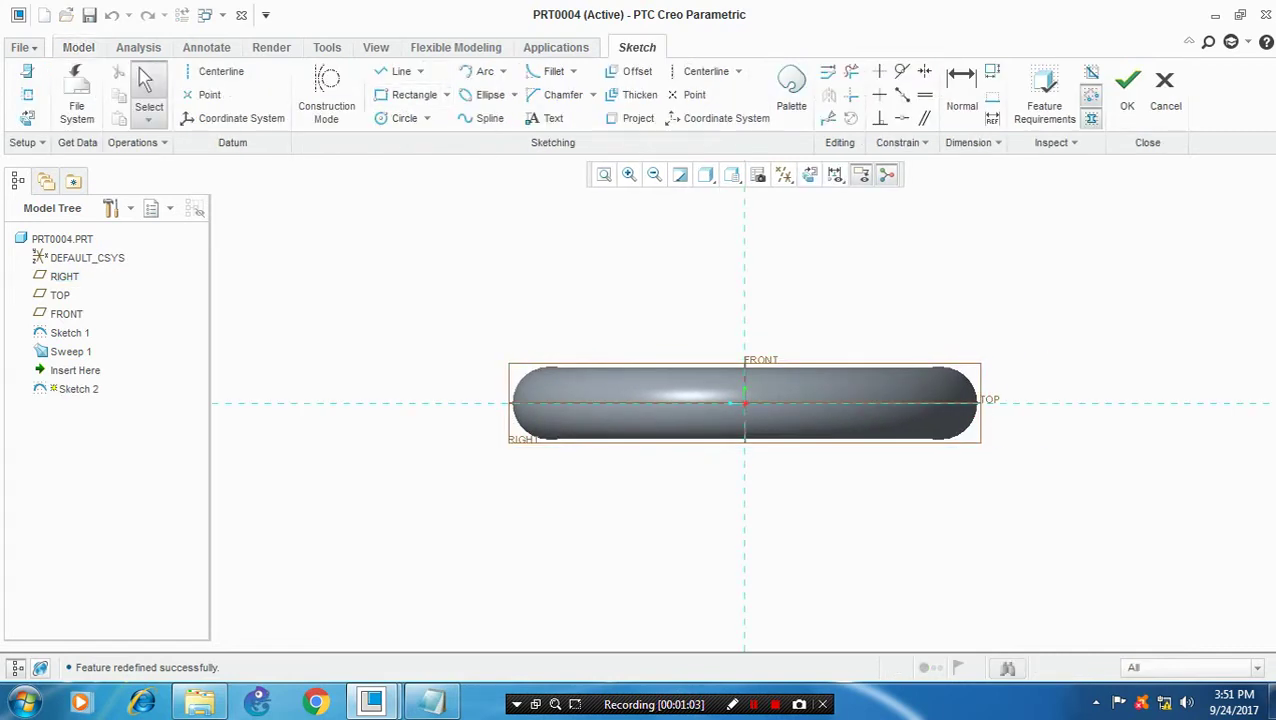
left_click(214, 71)
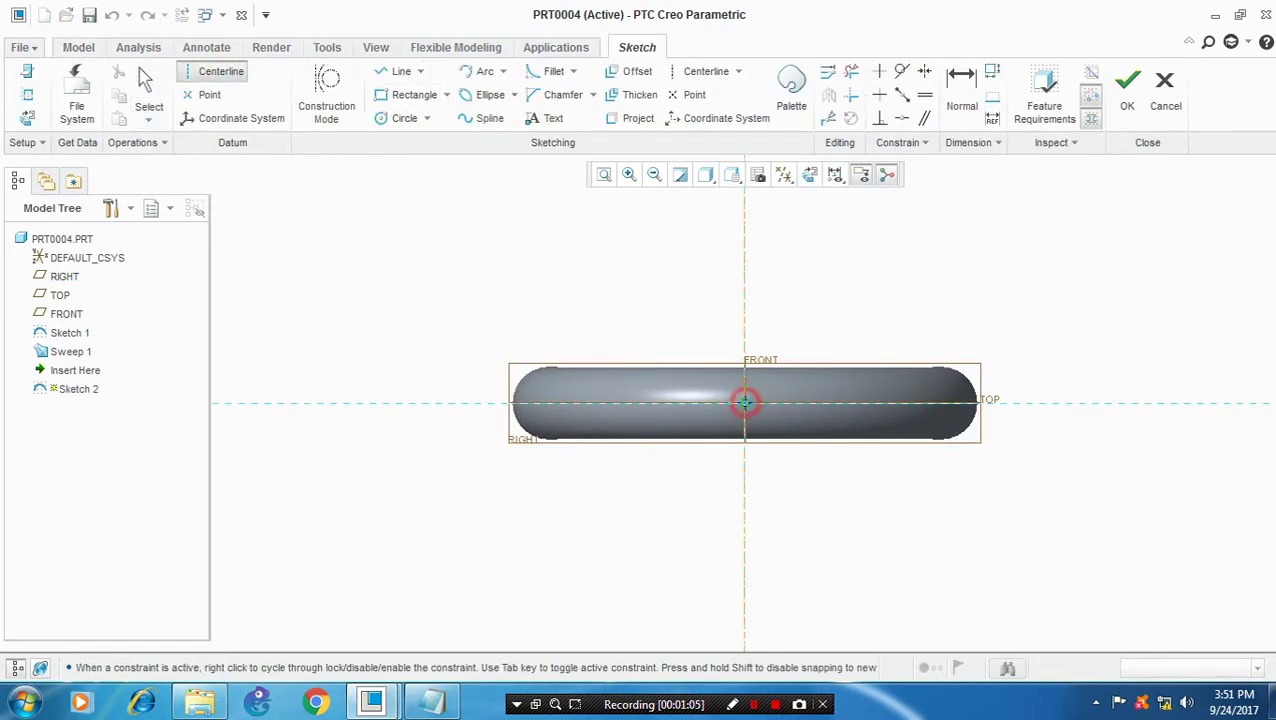
left_click(745, 403)
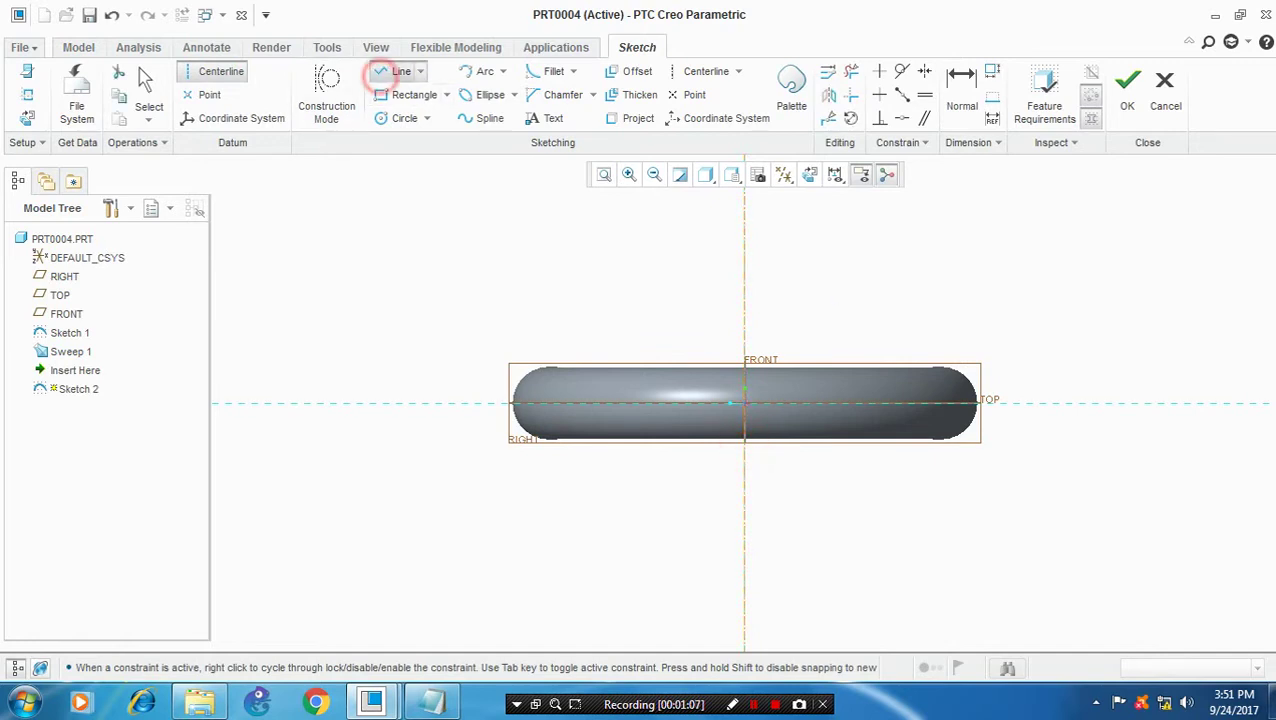
left_click(398, 71)
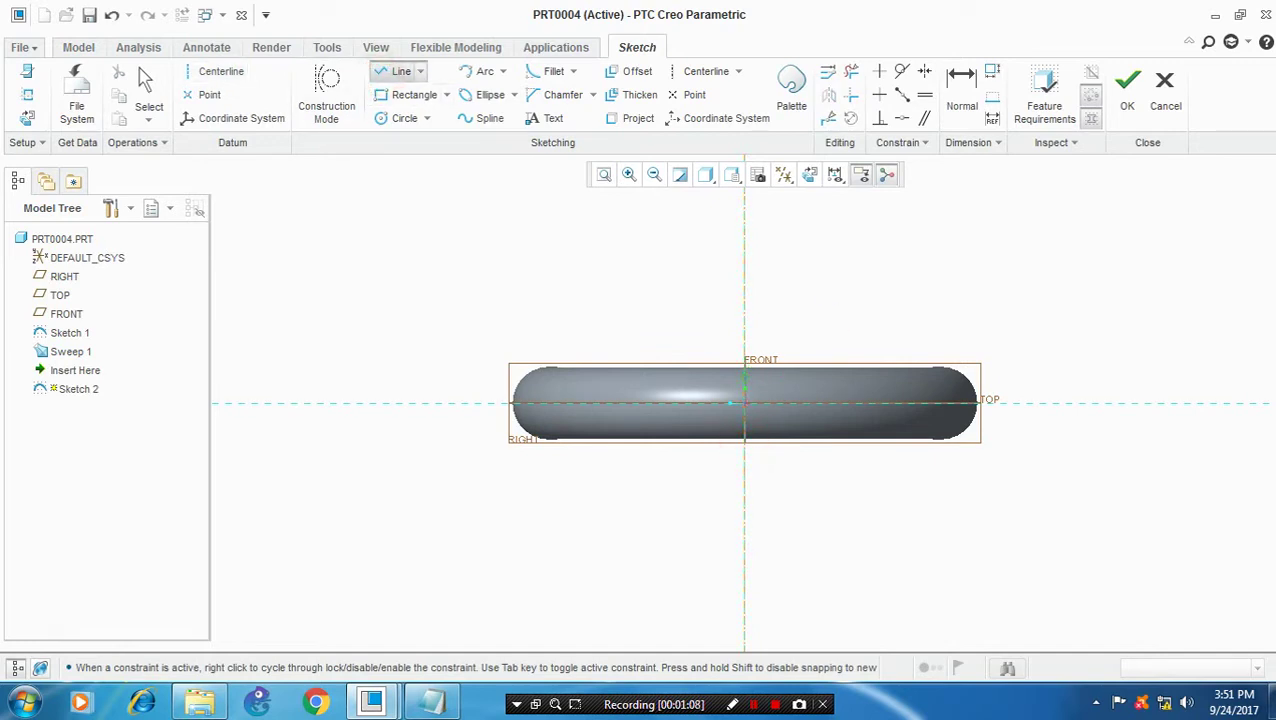
left_click(744, 383)
left_click(780, 384)
left_click(776, 403)
left_click(774, 456)
left_click(747, 388)
left_click(1127, 105)
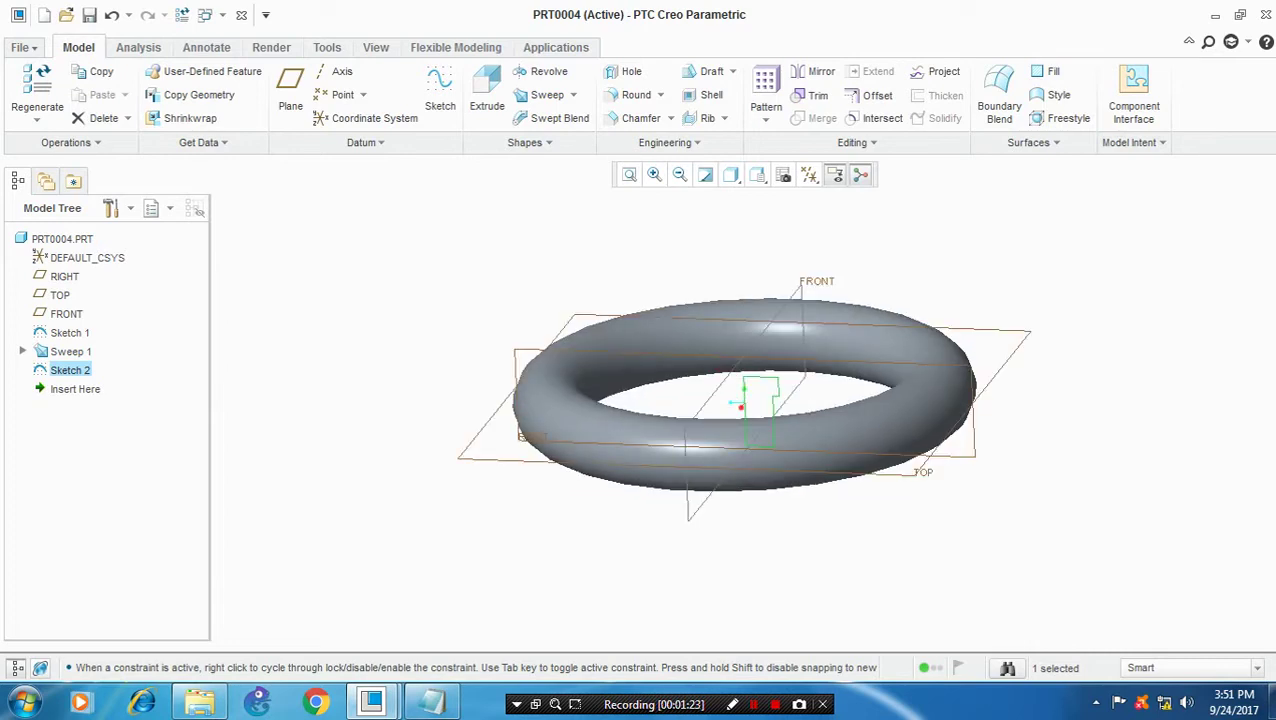
- Revolve the hub profile 360° into a solid hub
left_click(541, 71)
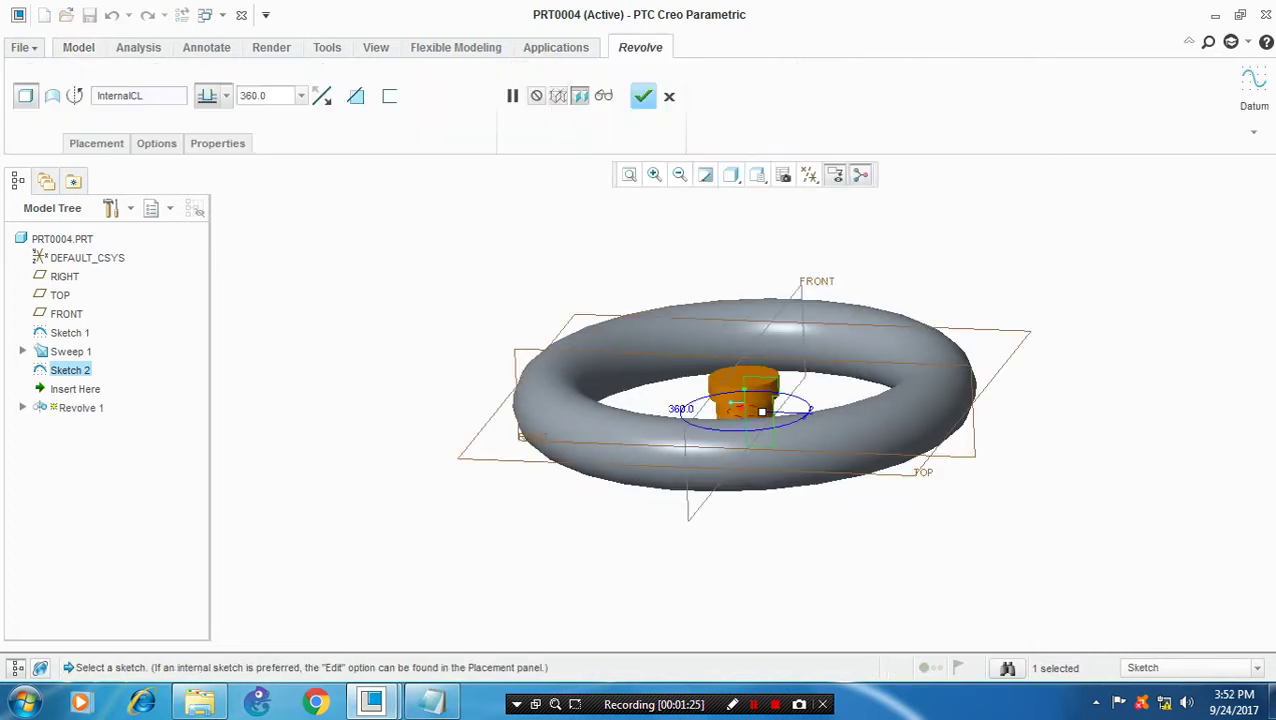
left_click(643, 96)
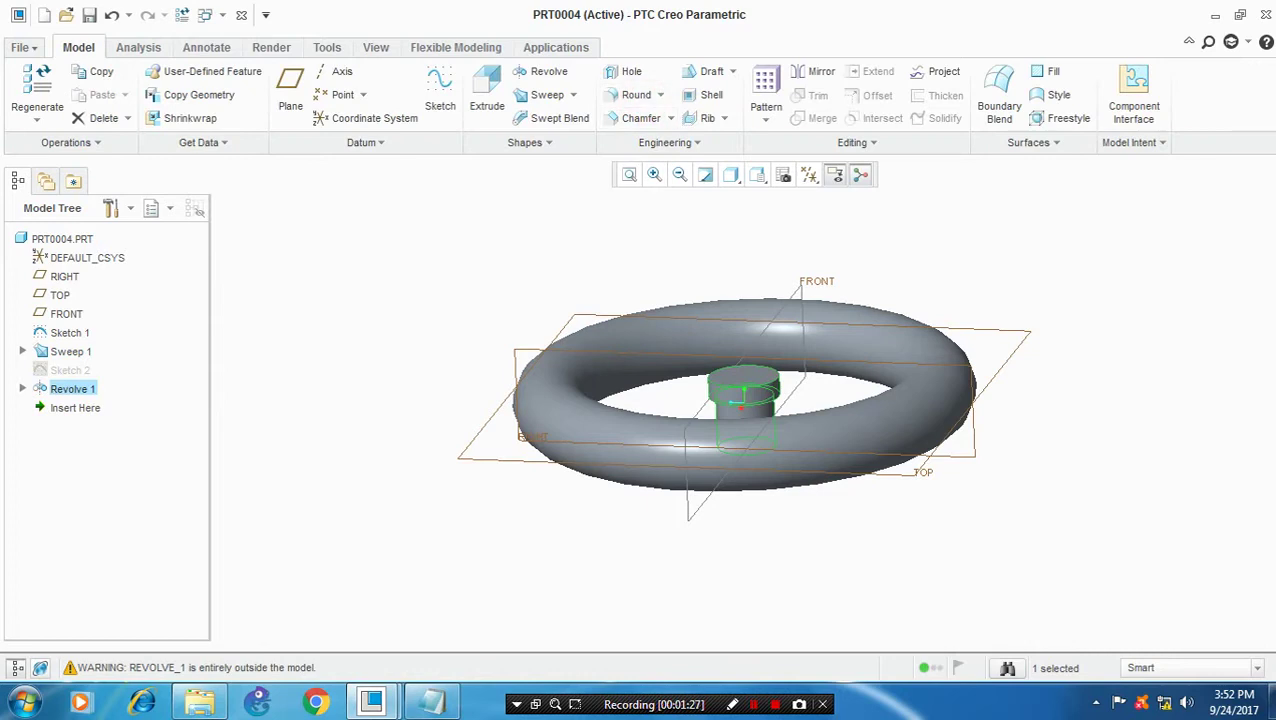
left_click(1020, 253)
scroll(1020, 253, "up", 3)
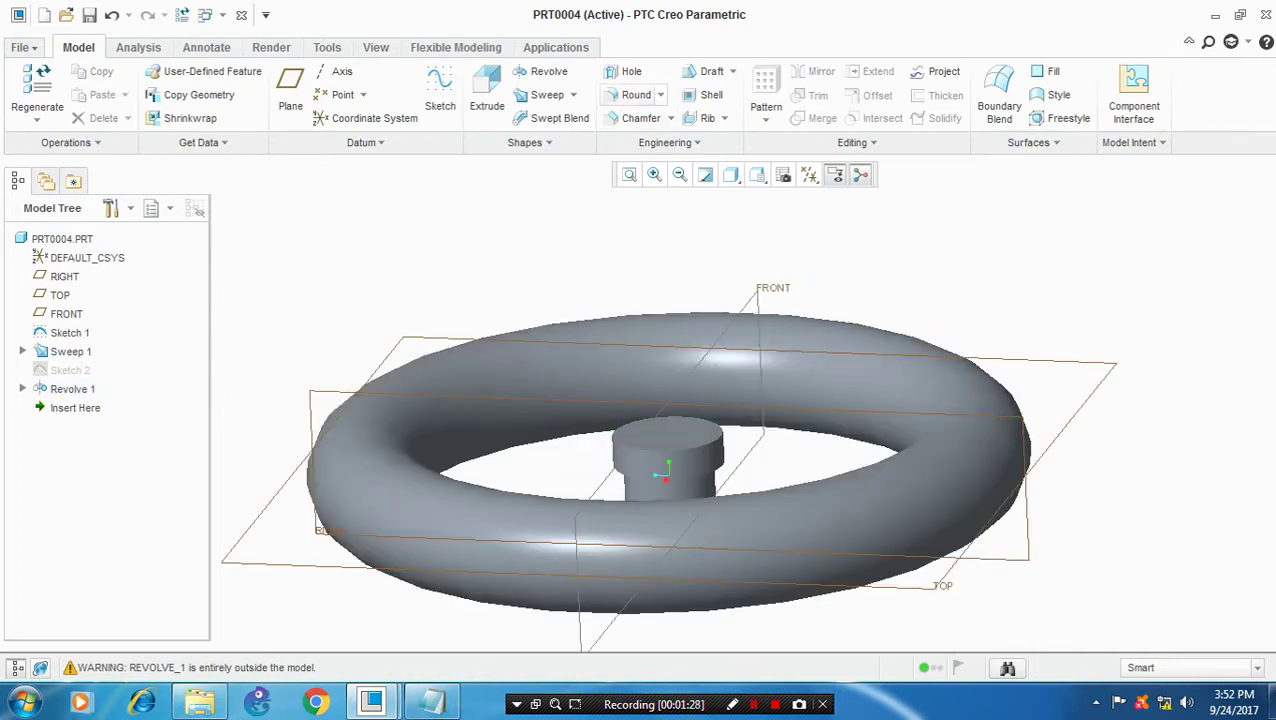
- Add a 7 round to the hub's top edge
left_click(660, 94)
left_click(634, 117)
left_click(655, 449)
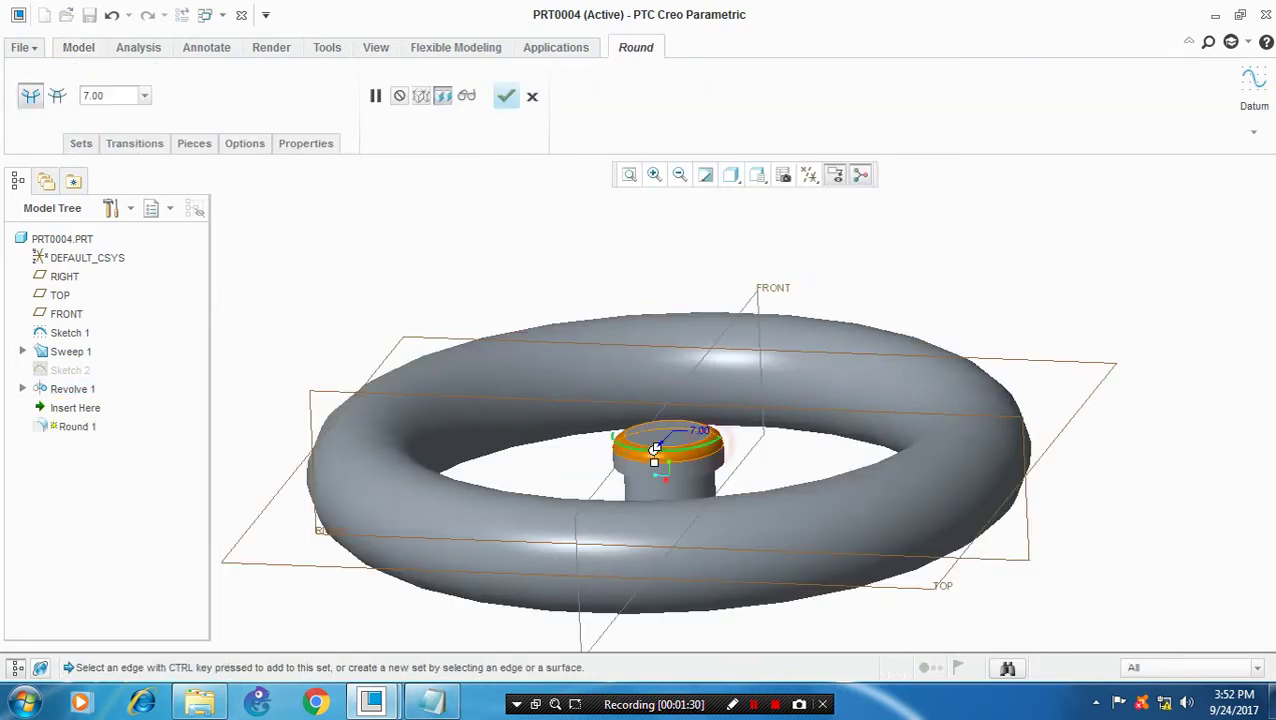
left_click(506, 95)
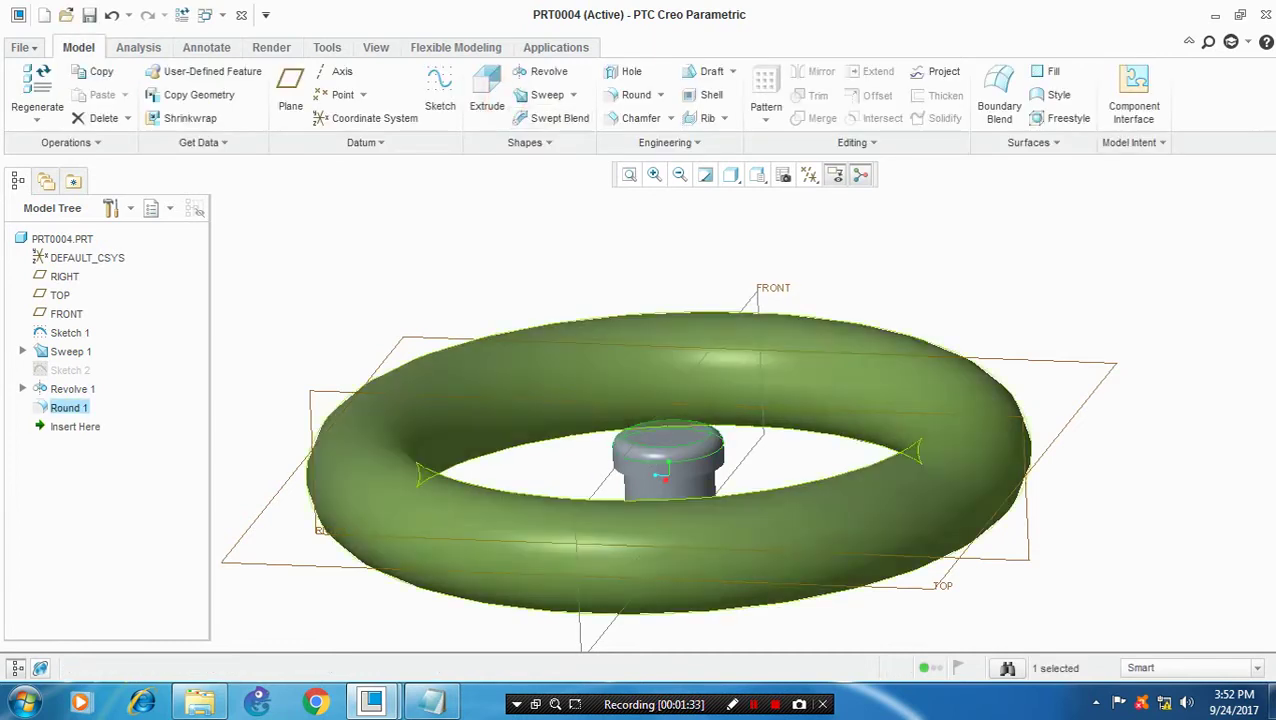
- Turn to a side view and start a new sketch on the RIGHT datum plane
scroll(790, 349, "down", 3)
left_click(988, 238)
middle_click_drag(988, 238, 900, 300)
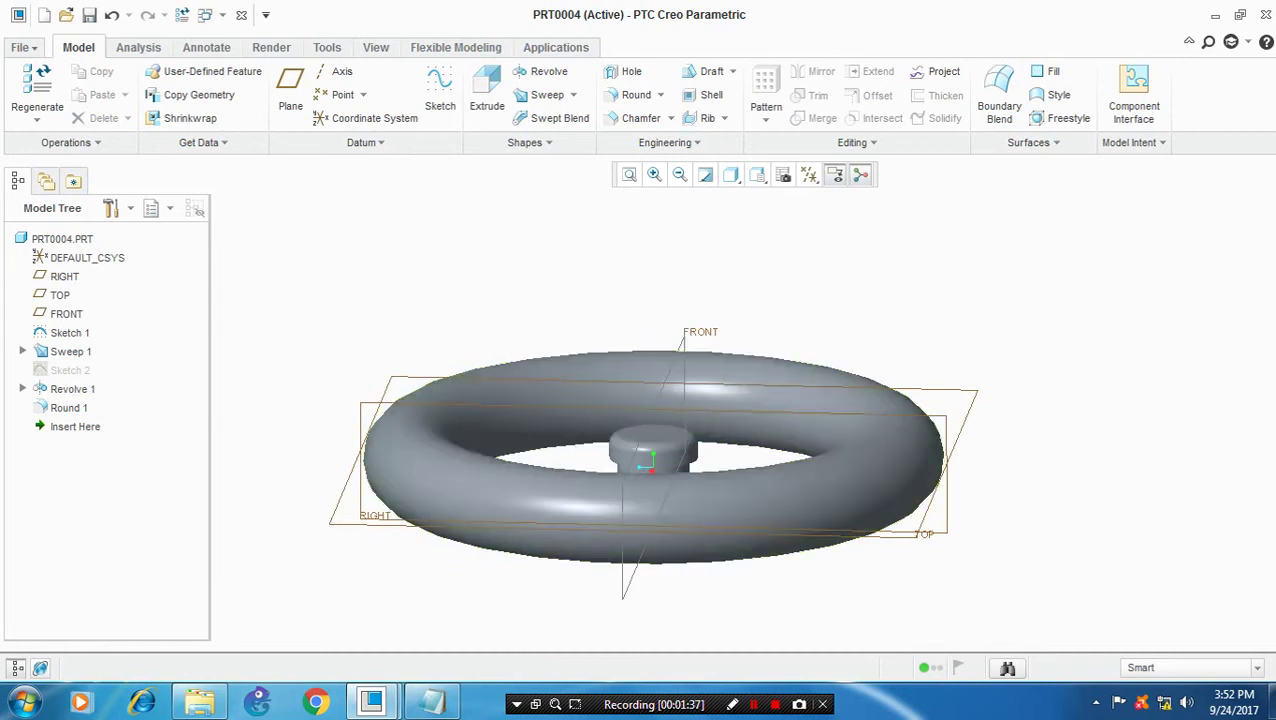
left_click(950, 520)
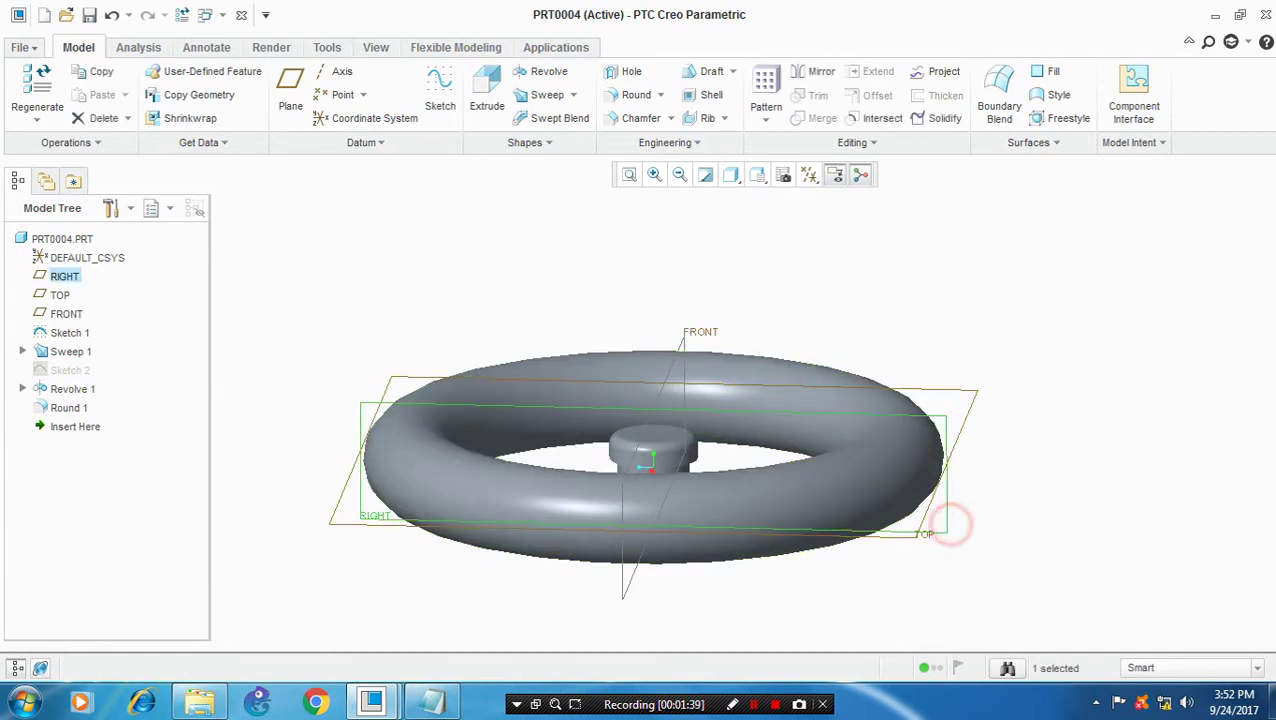
left_click(445, 105)
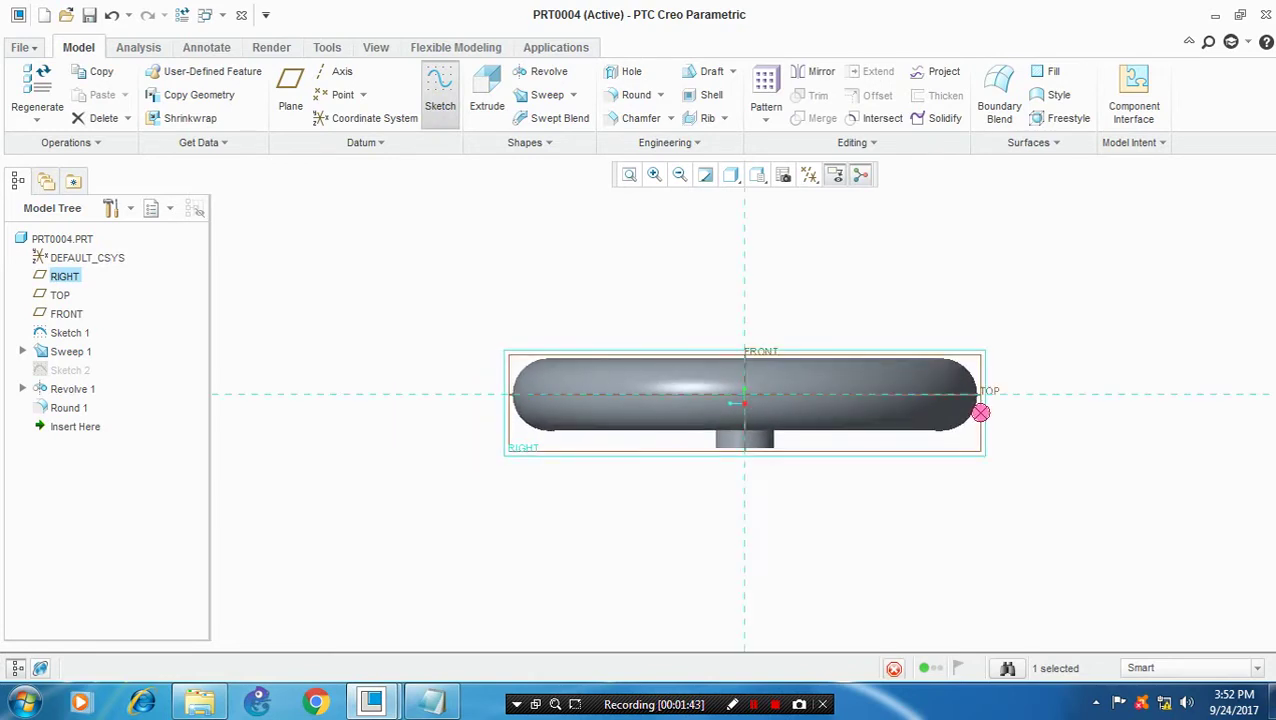
- Add two hub outline edges and the rim silhouette as sketch references
left_click(27, 94)
left_click(750, 458)
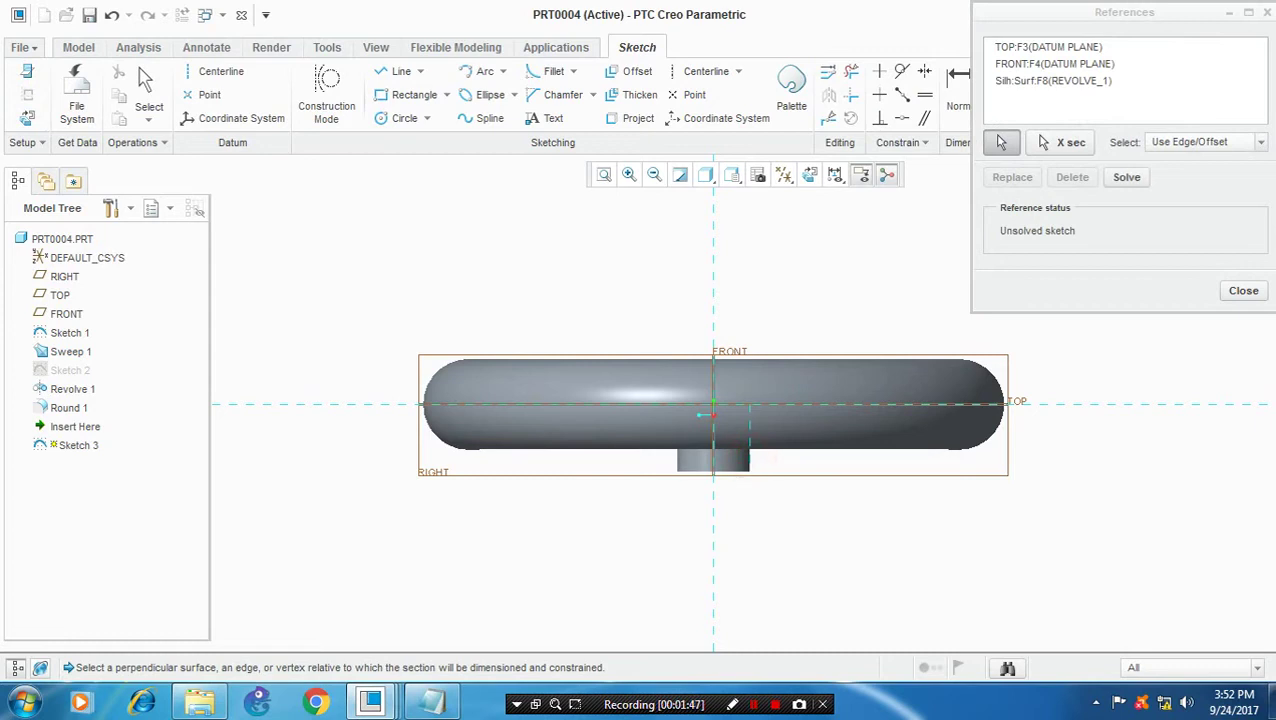
left_click(681, 461)
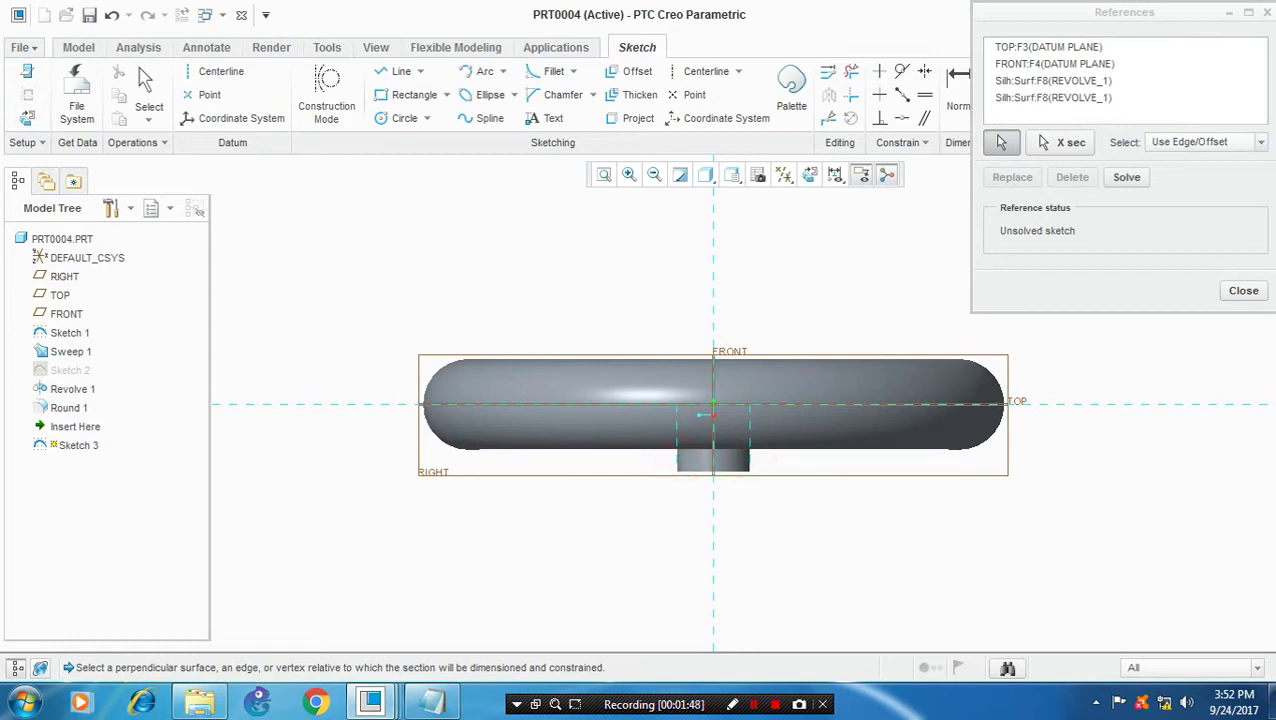
left_click(1243, 290)
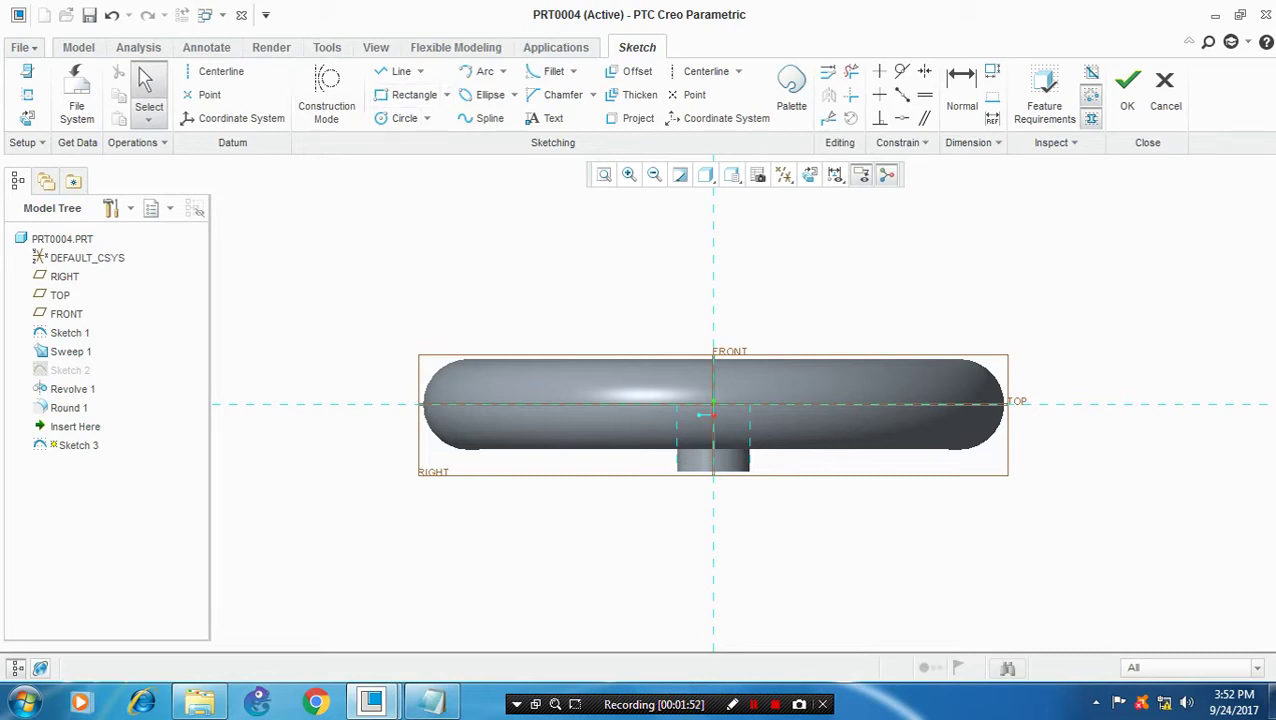
left_click(27, 94)
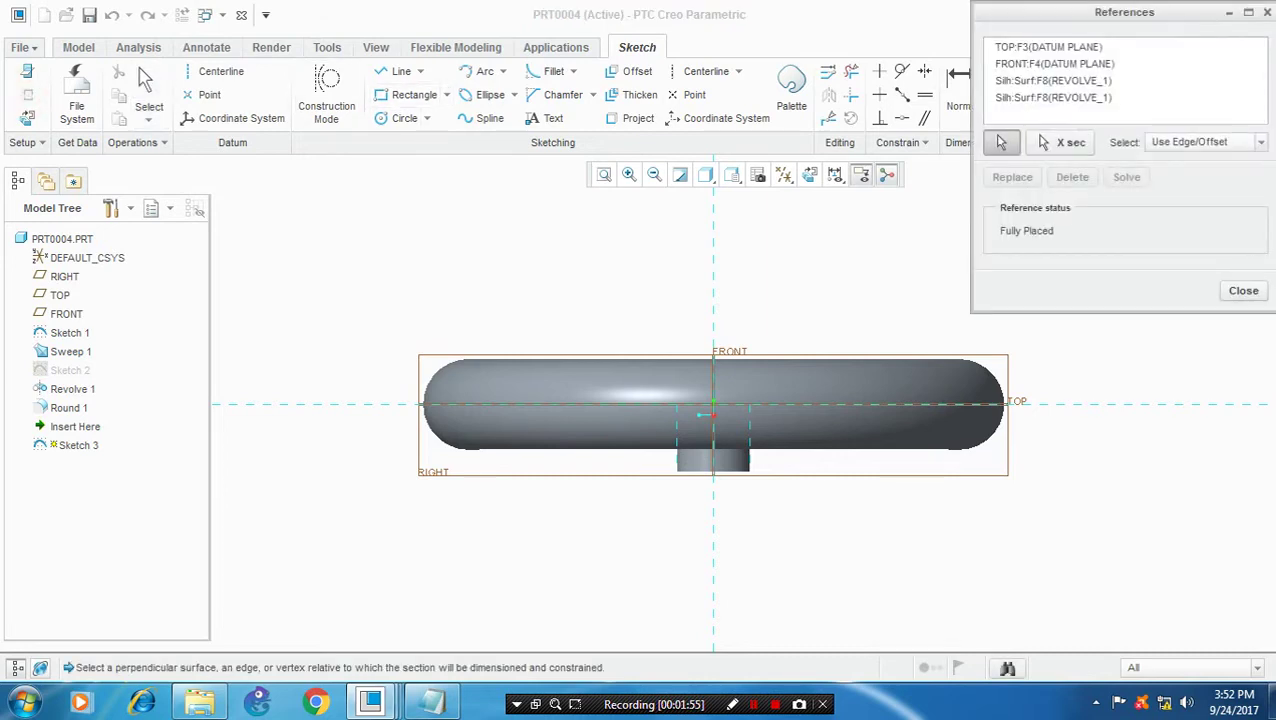
left_click(498, 433)
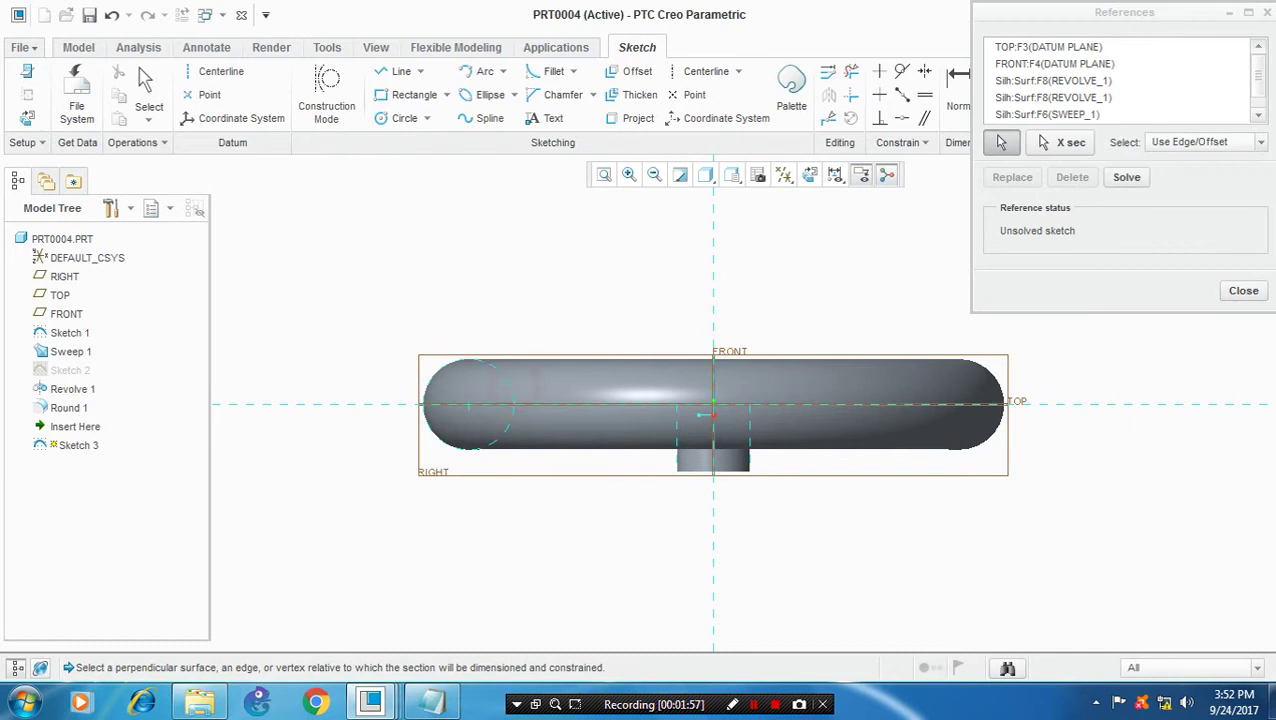
left_click(1240, 291)
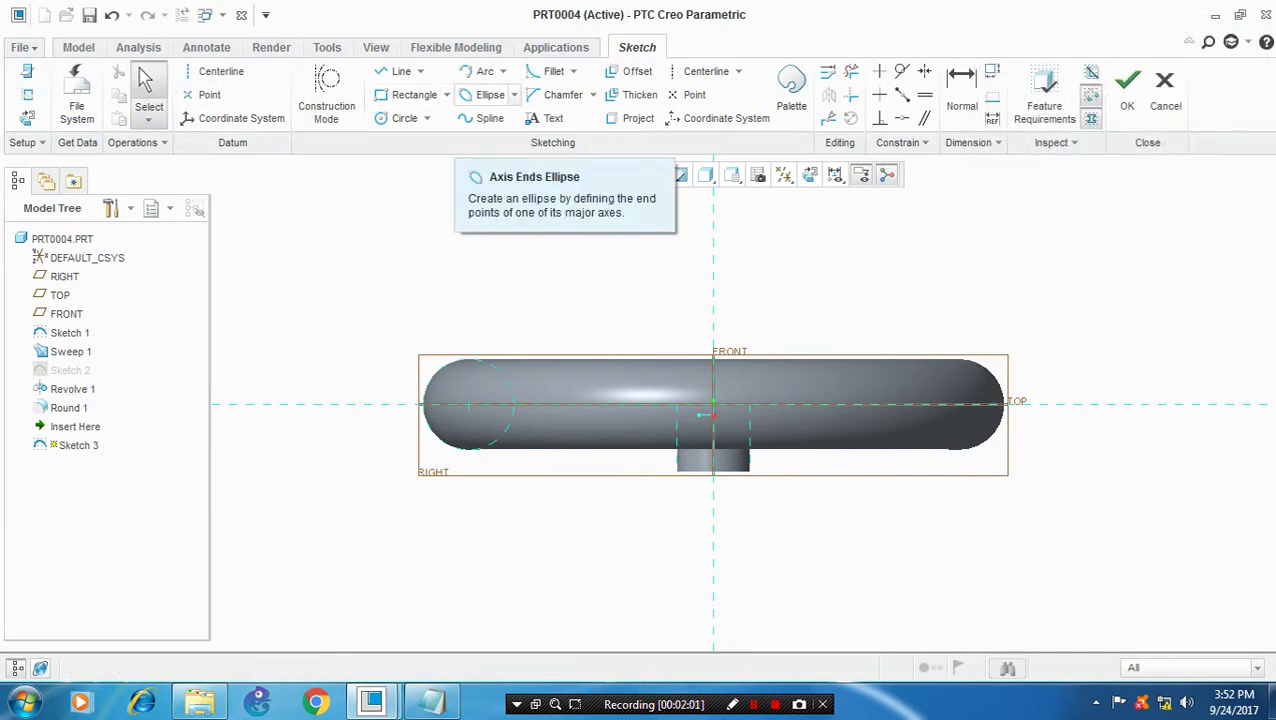
- Draw a three-point spline from inside the rim to the hub and finish Sketch 3
left_click(476, 118)
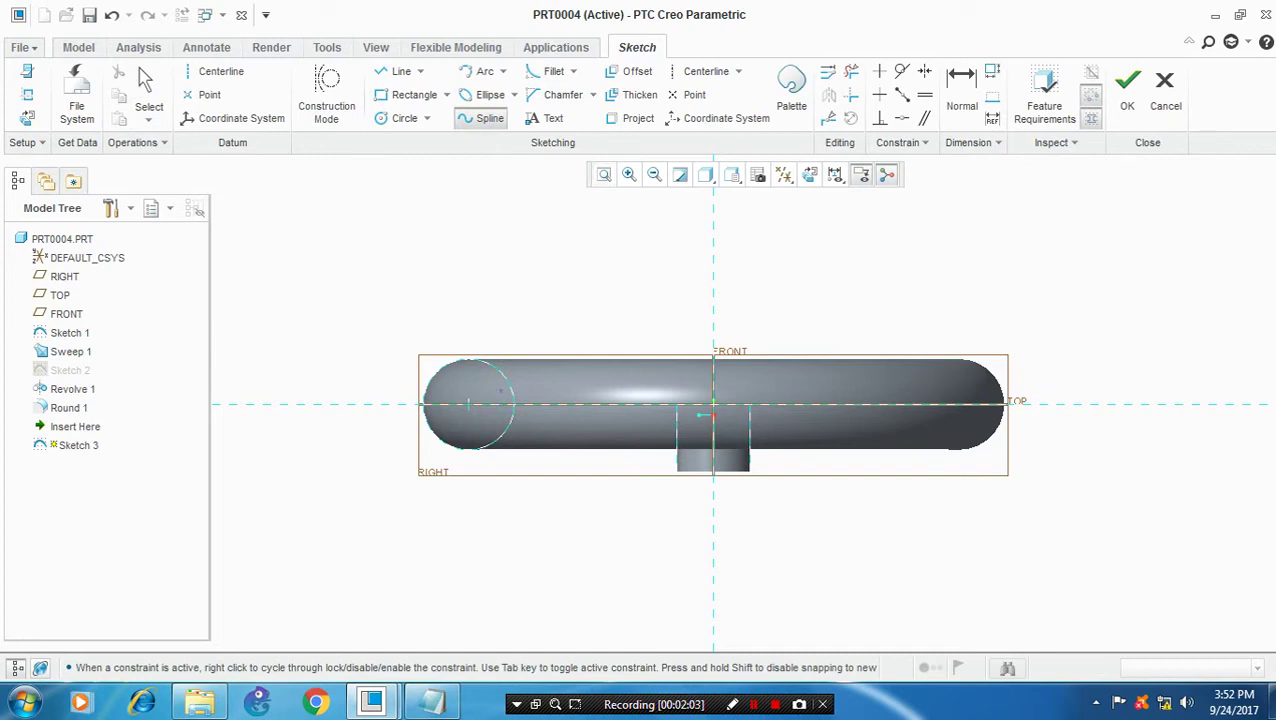
left_click(496, 403)
left_click(557, 422)
left_click(682, 457)
middle_click(682, 457)
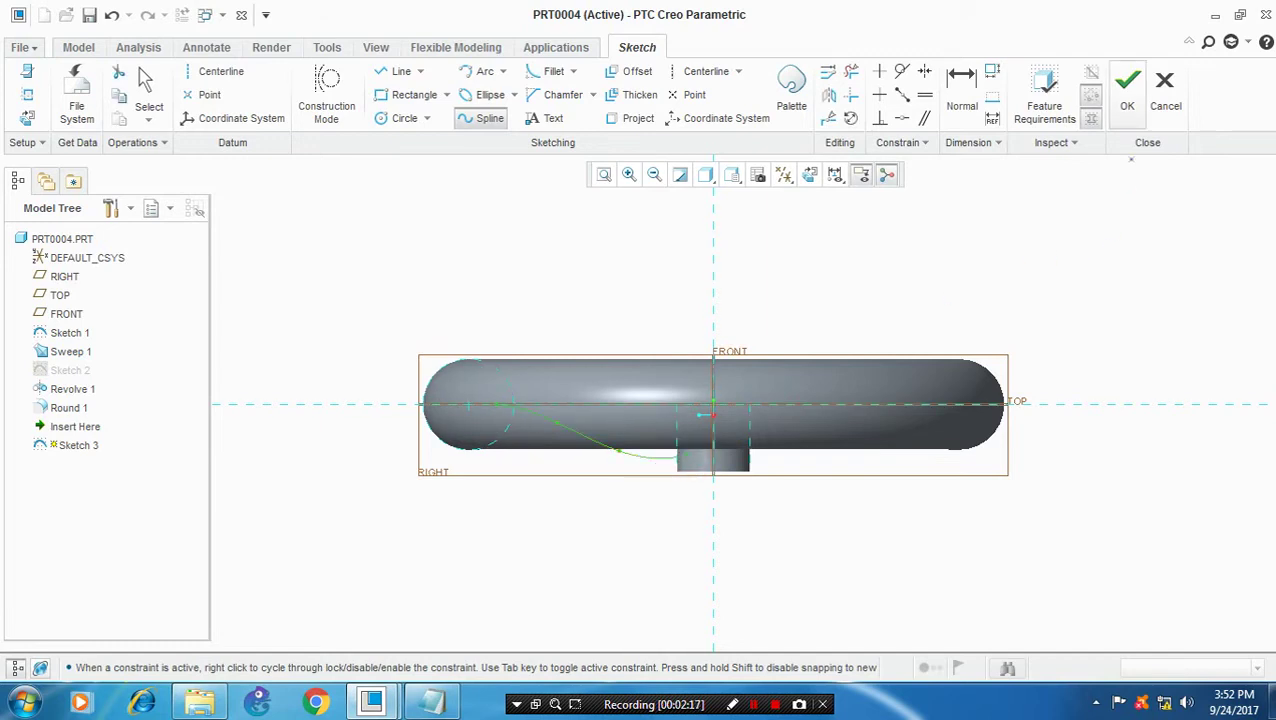
left_click(1128, 96)
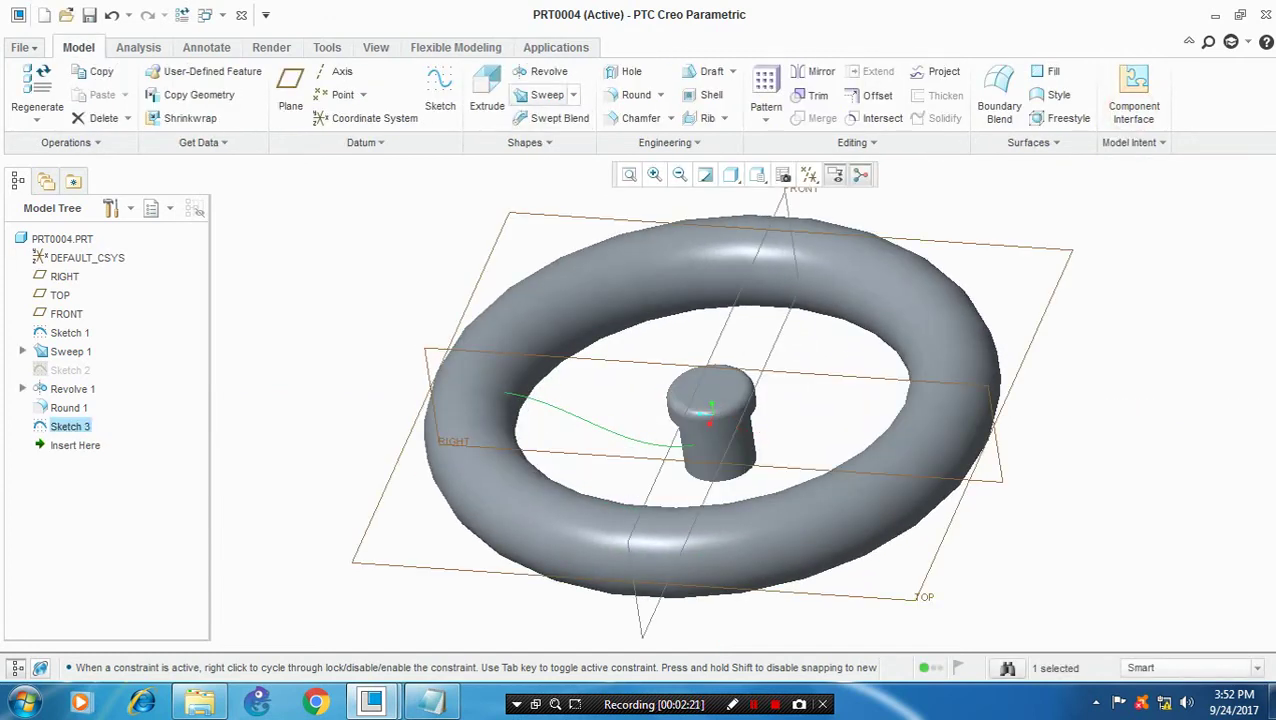
- Sweep a small circular section along the Sketch 3 curve to form the first spoke
left_click(573, 94)
left_click(571, 117)
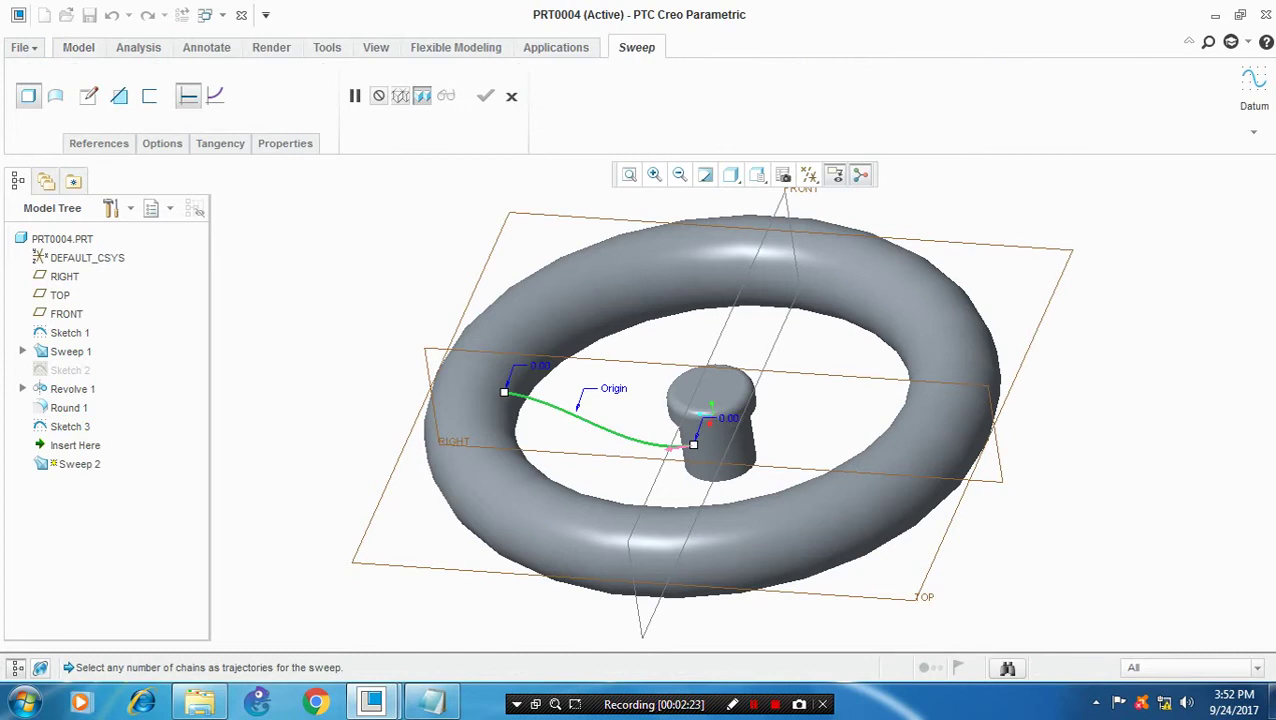
left_click(88, 96)
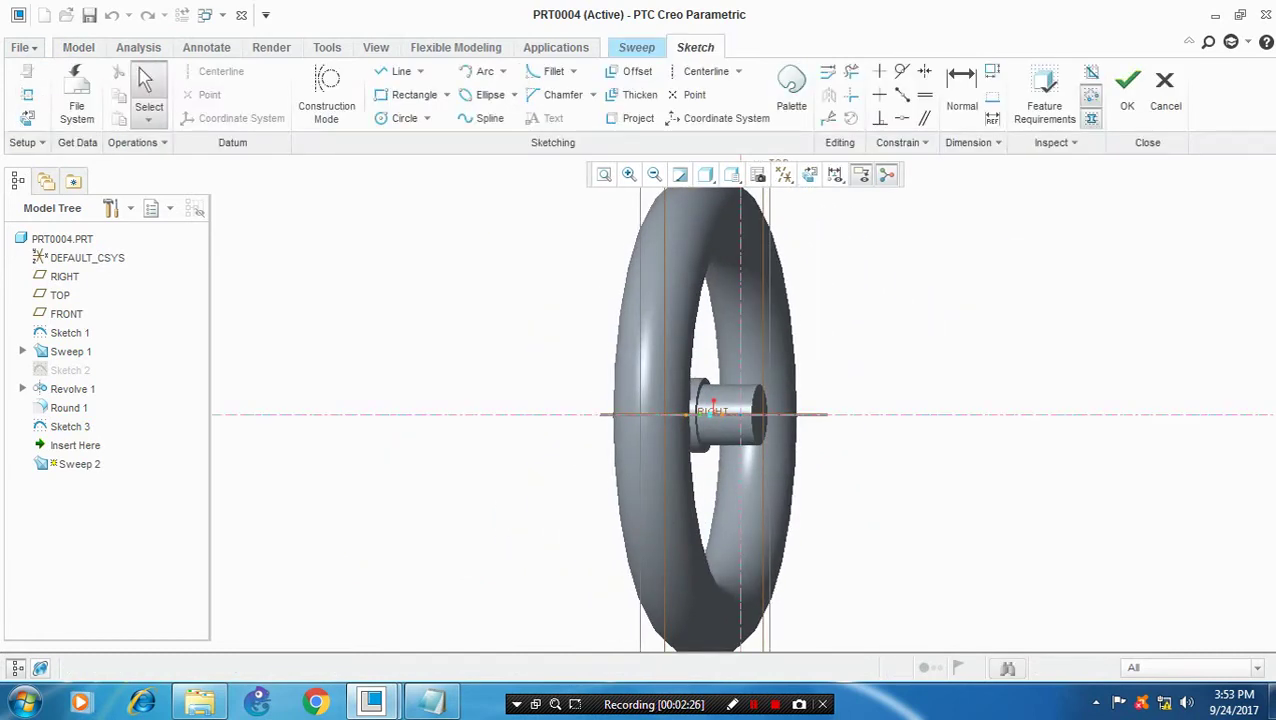
left_click(380, 118)
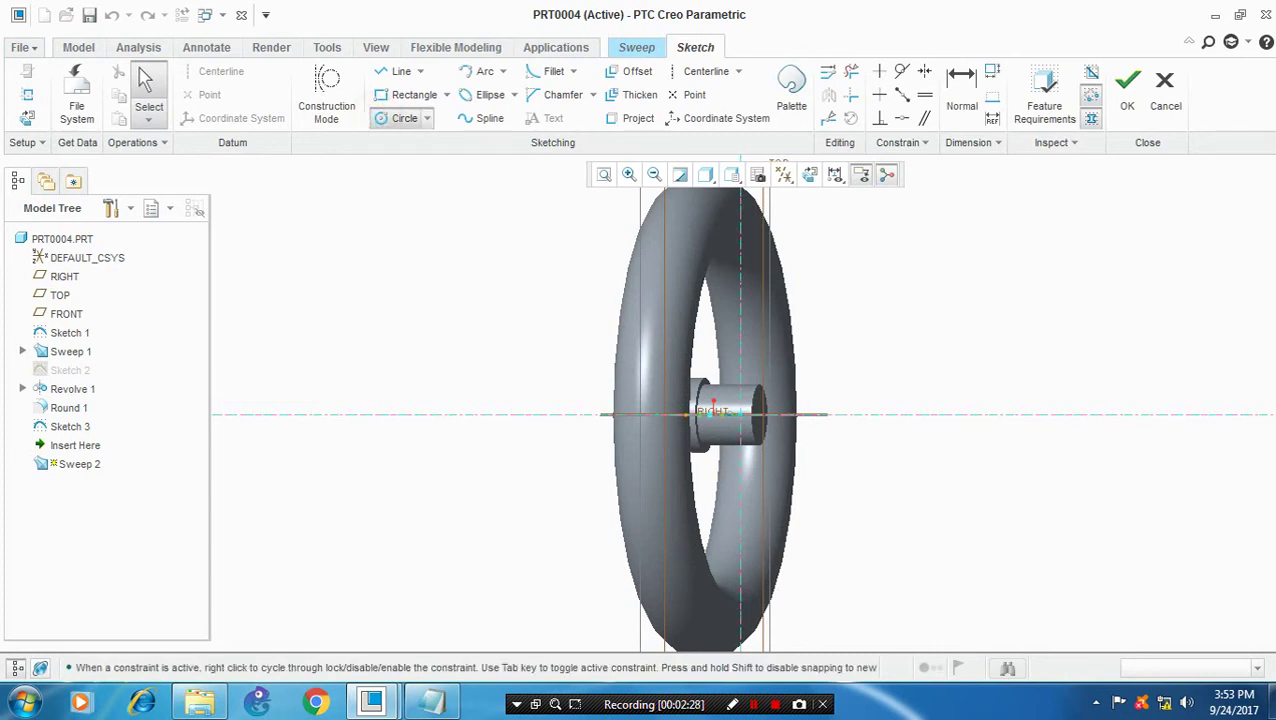
left_click(740, 414)
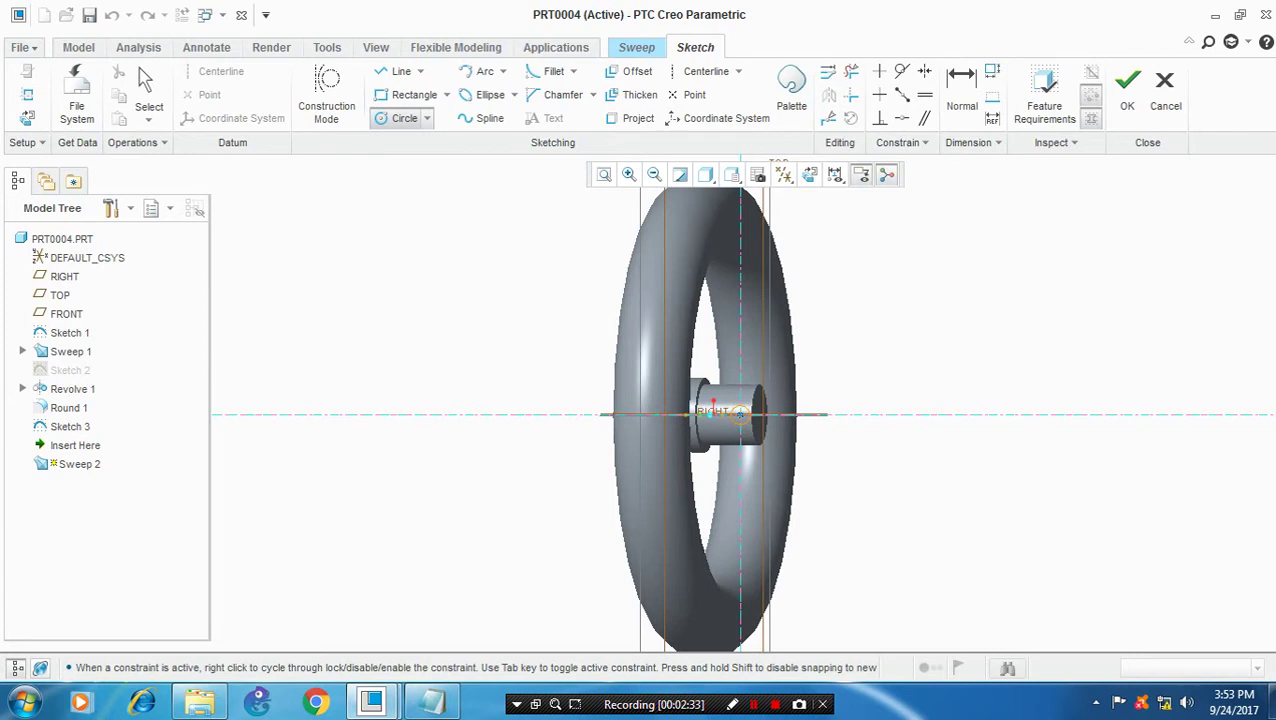
left_click(742, 412)
left_click(1127, 88)
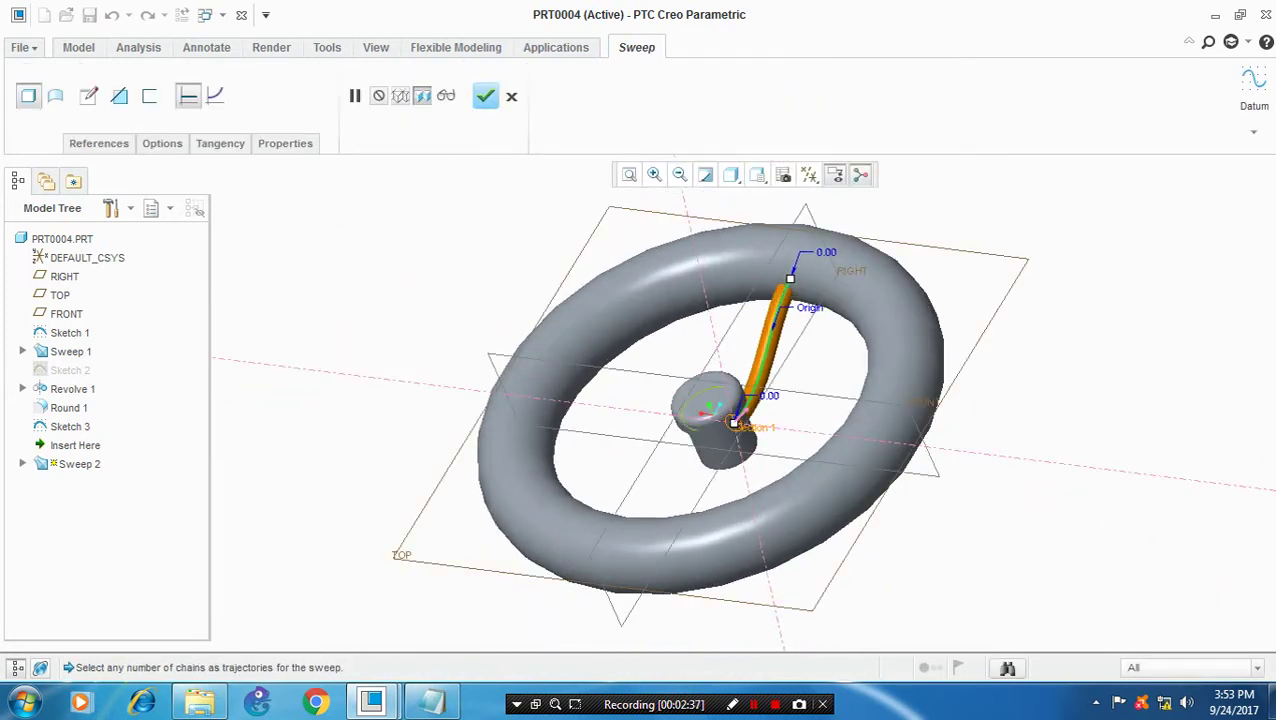
left_click(485, 96)
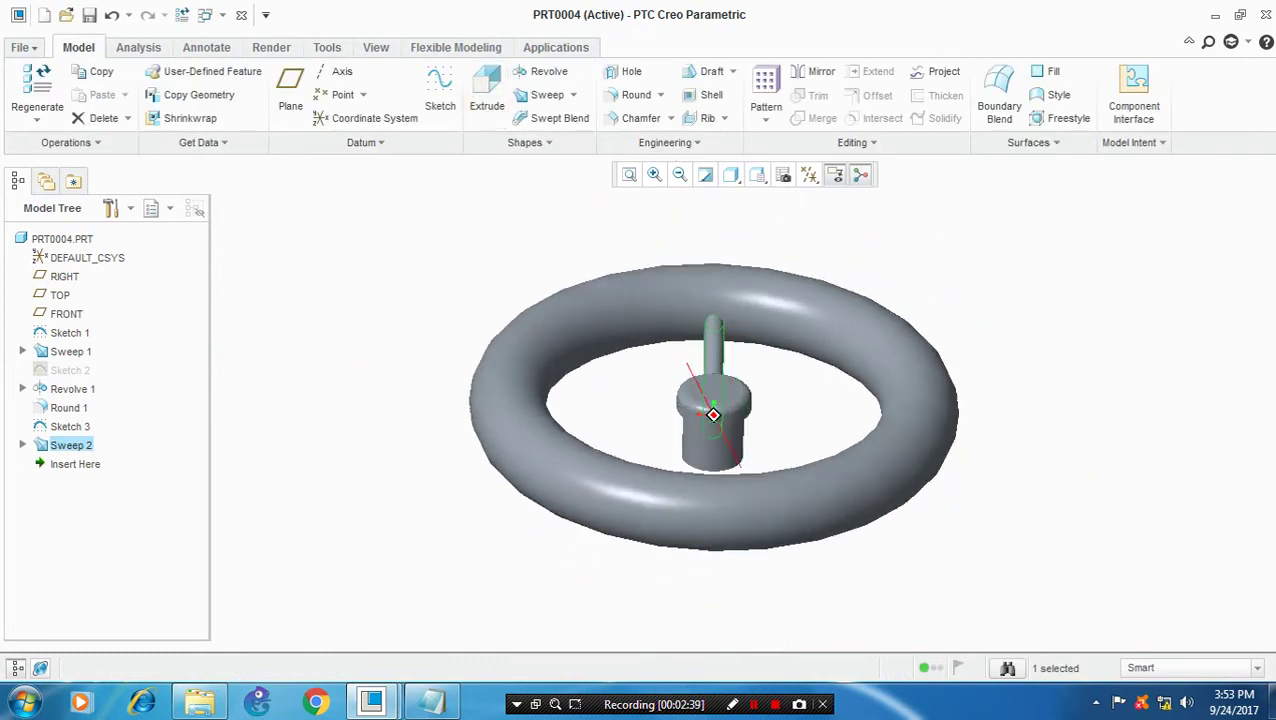
- Restore the default view, orbit to inspect the spoke, and show the pattern choices
key("ctrl+d")
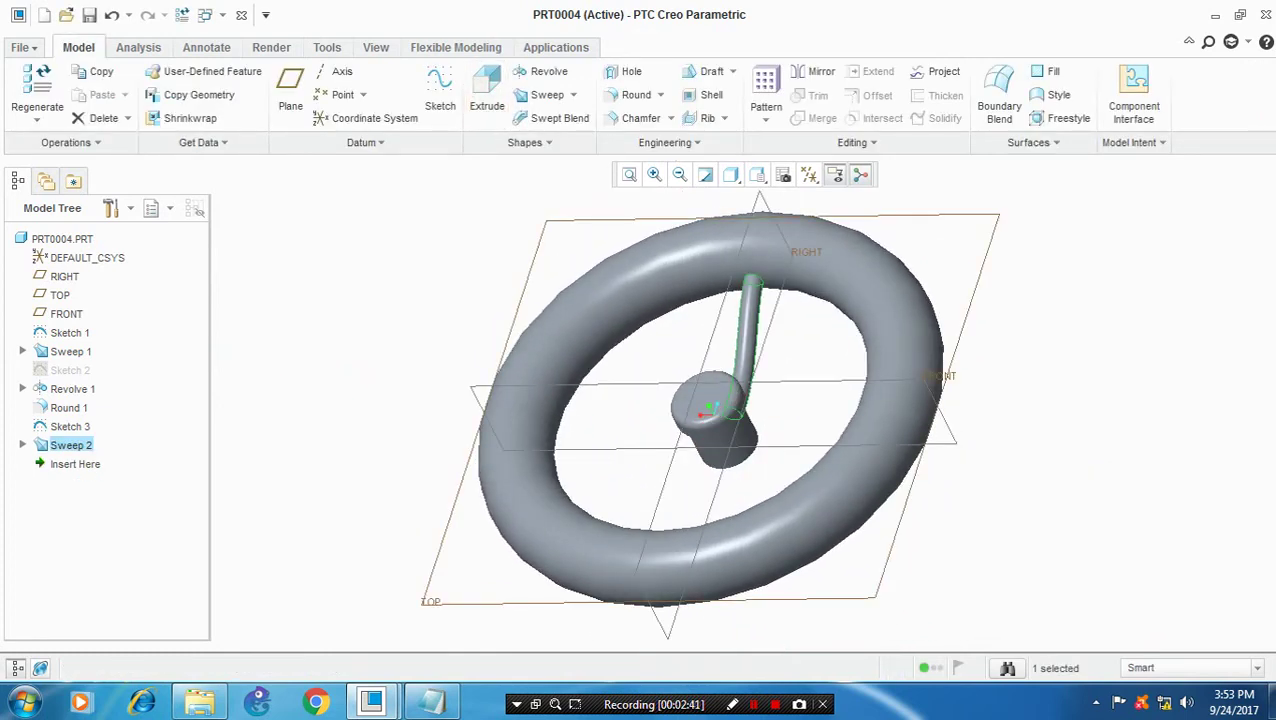
middle_click_drag(680, 410, 720, 380)
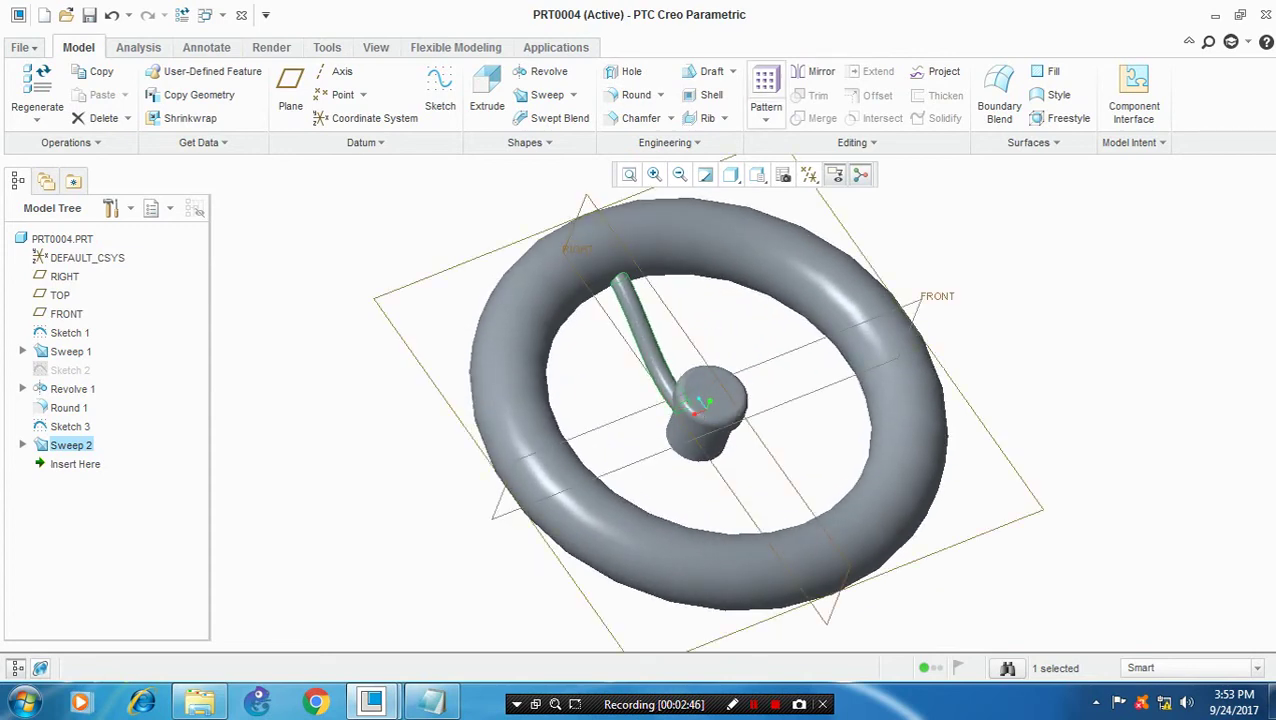
left_click(766, 119)
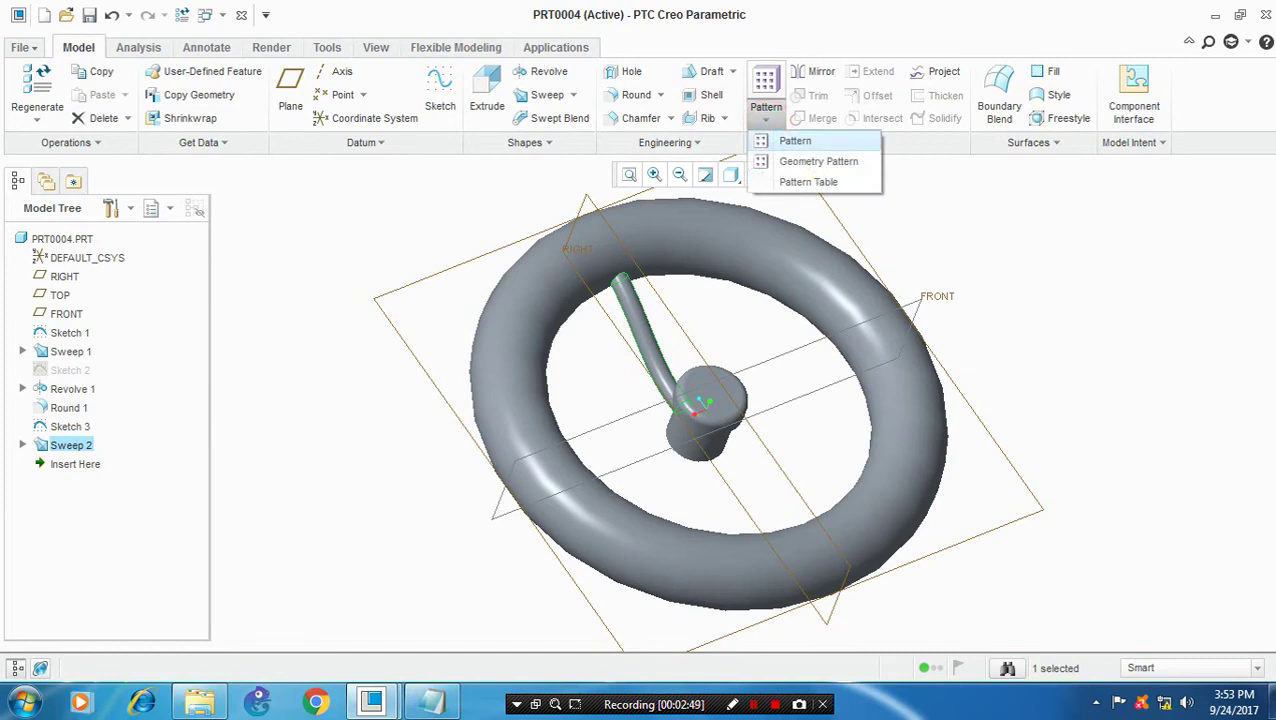
- Set up an Axis pattern of the spoke around the hub's central axis A_2
left_click(775, 140)
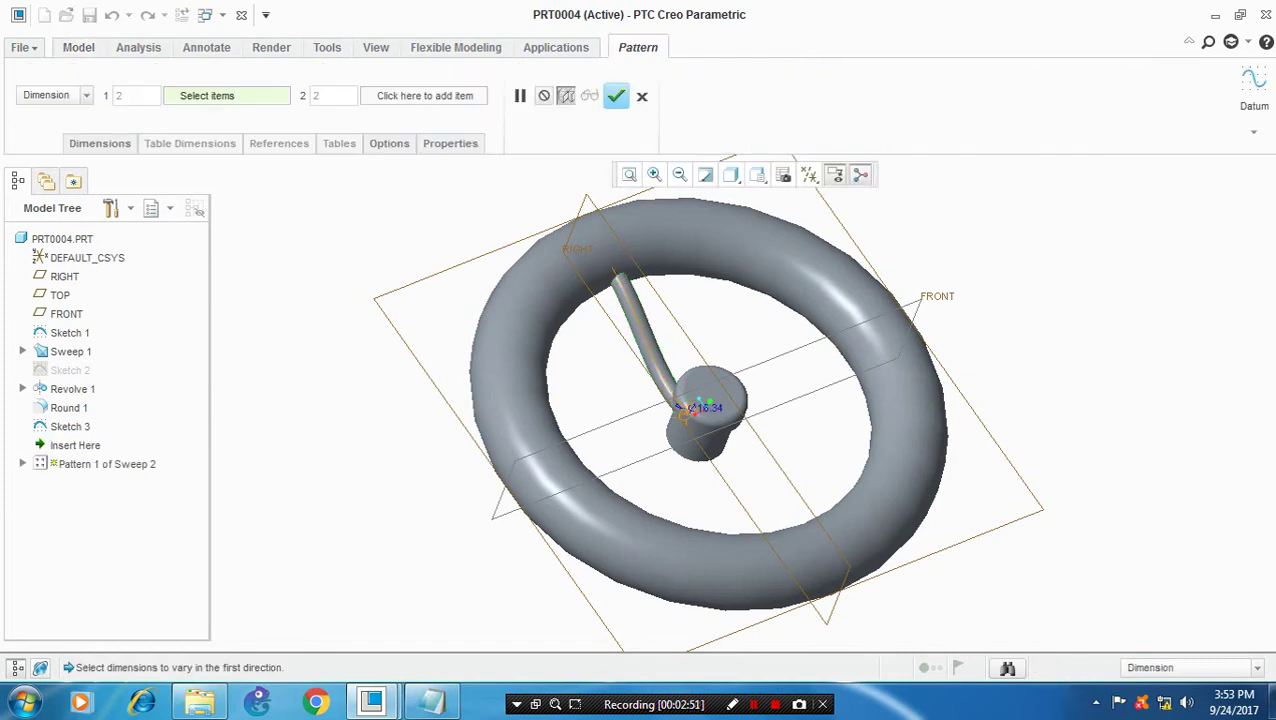
left_click(86, 95)
left_click(35, 139)
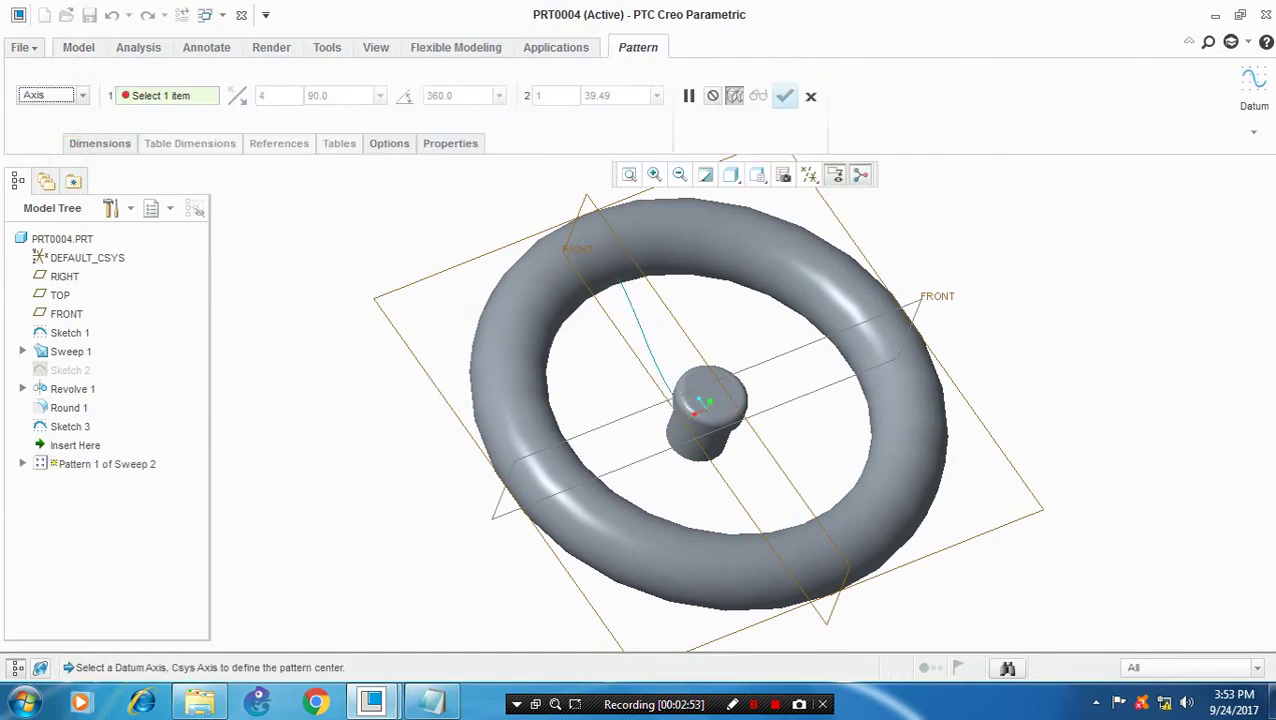
scroll(716, 372, "up", 2)
scroll(716, 372, "down", 1)
scroll(716, 372, "up", 1)
scroll(716, 372, "up", 2)
middle_click_drag(716, 372, 720, 520)
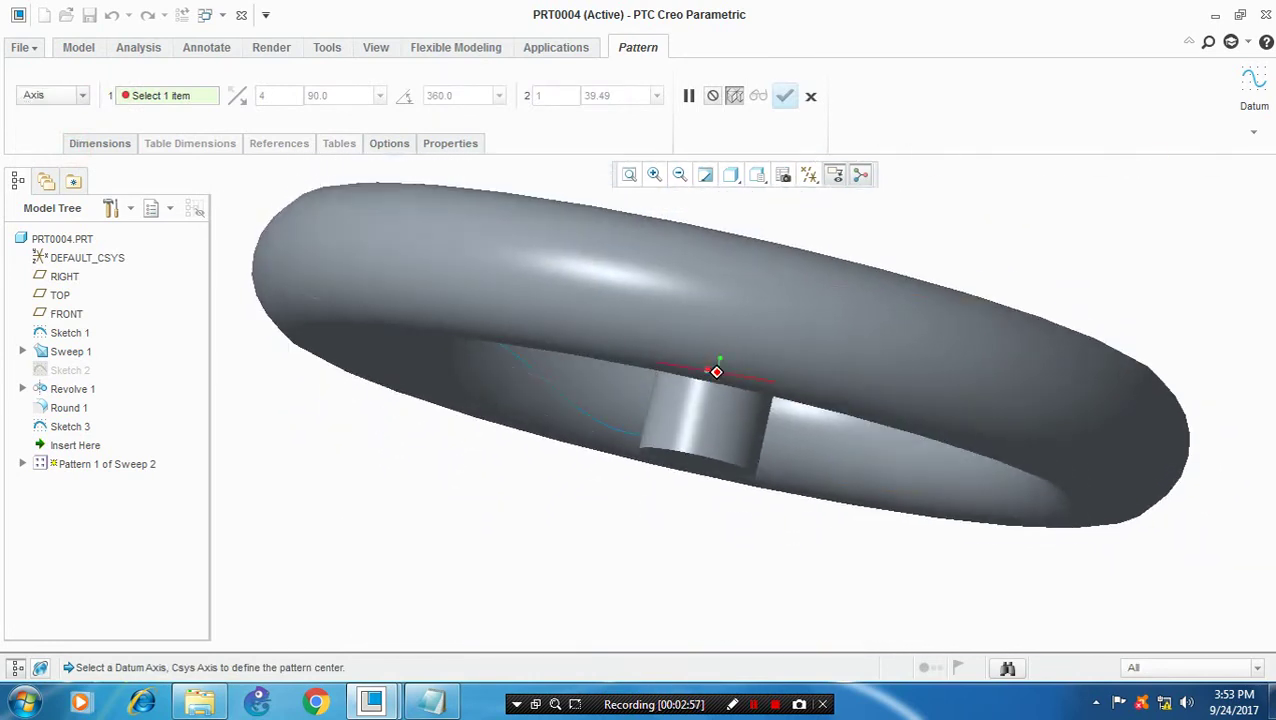
left_click(809, 174)
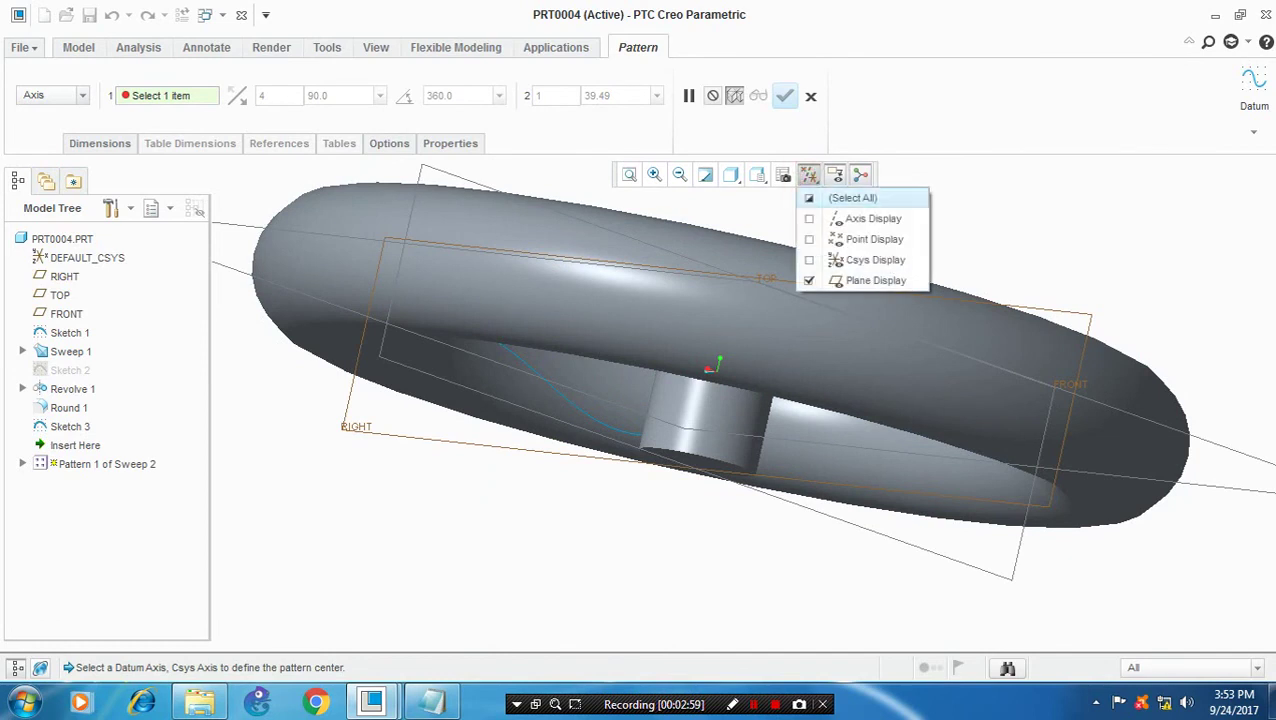
left_click(809, 218)
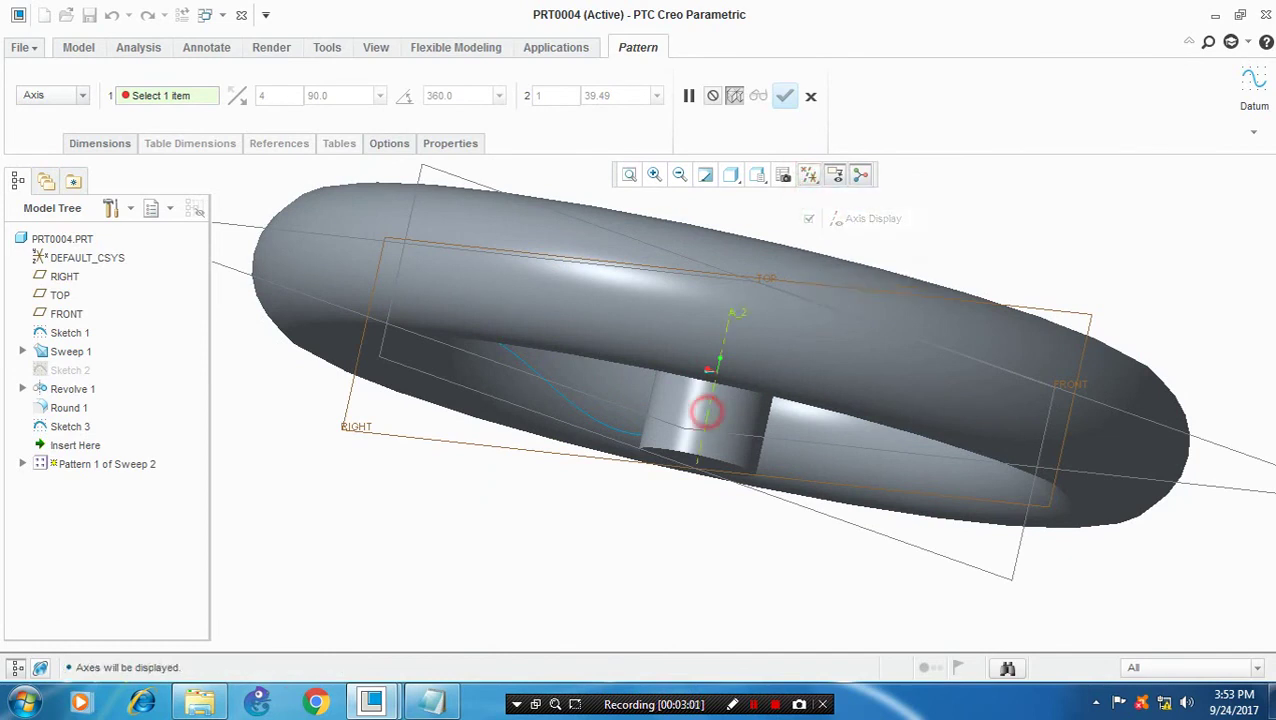
left_click(735, 313)
- Give the pattern 3 members spaced 120° apart and confirm it
key("ctrl+d")
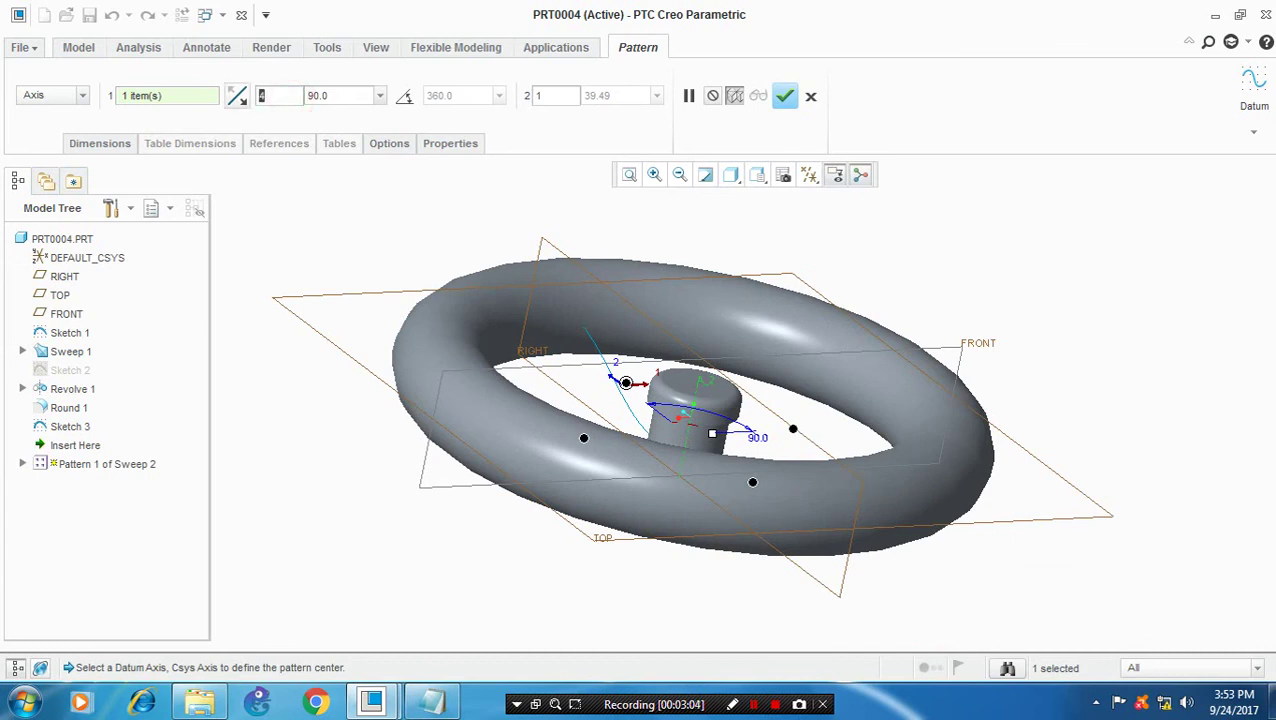
type("3")
left_click(362, 96)
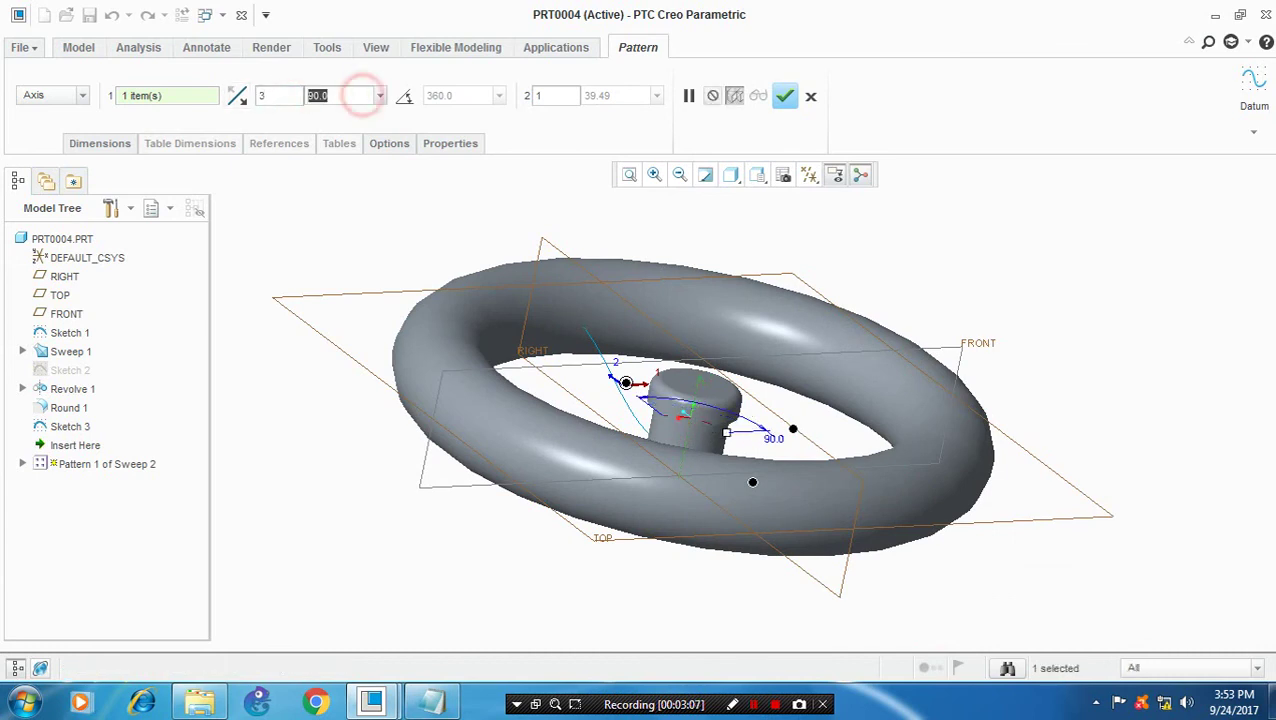
type("120")
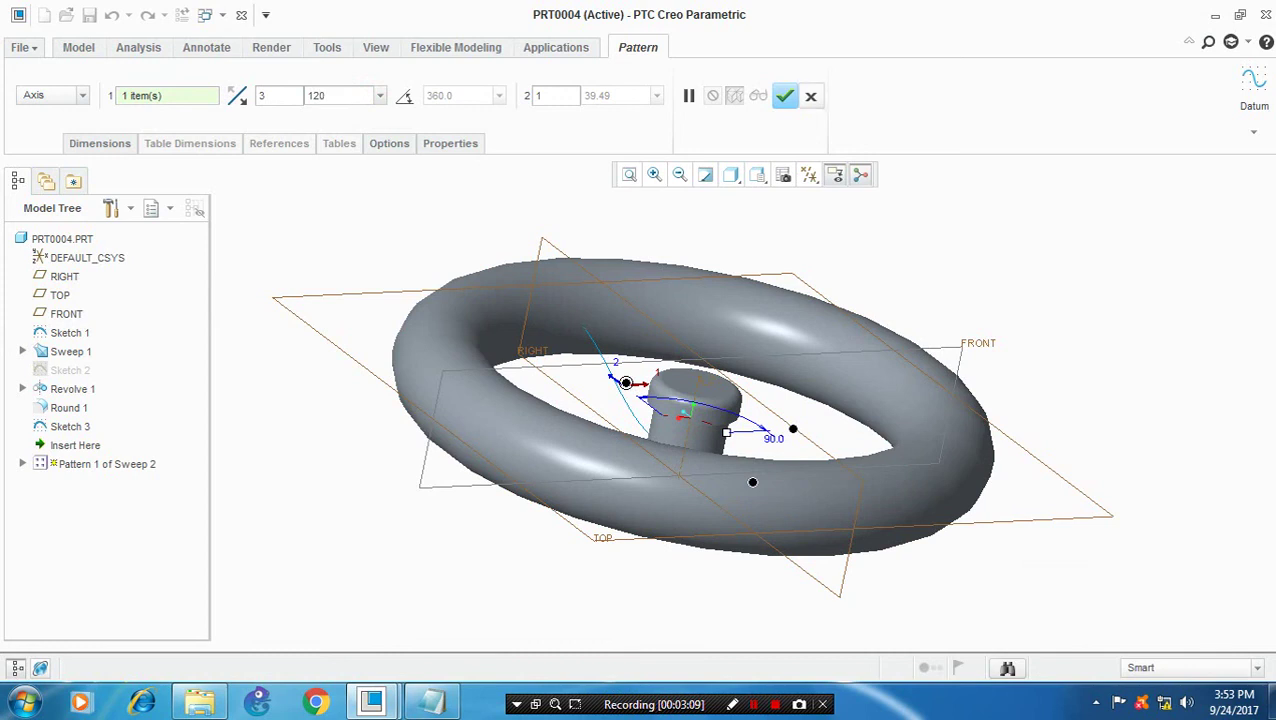
left_click(785, 95)
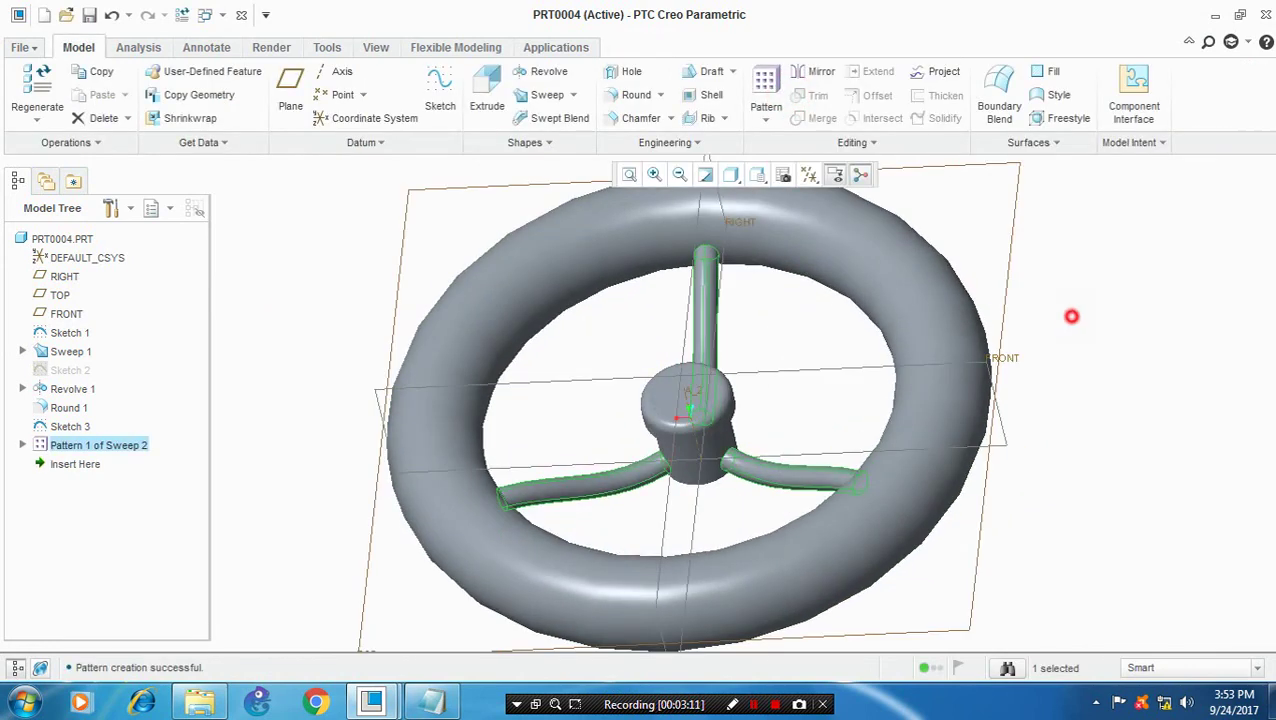
left_click(1071, 316)
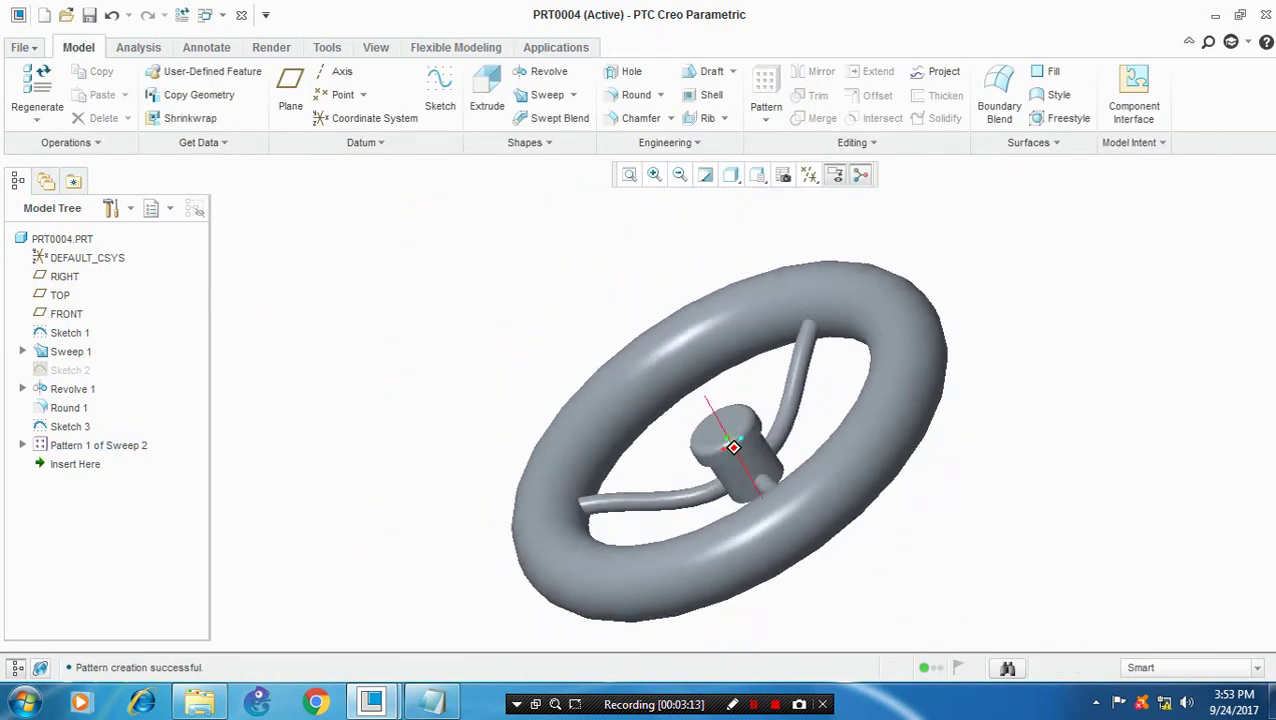